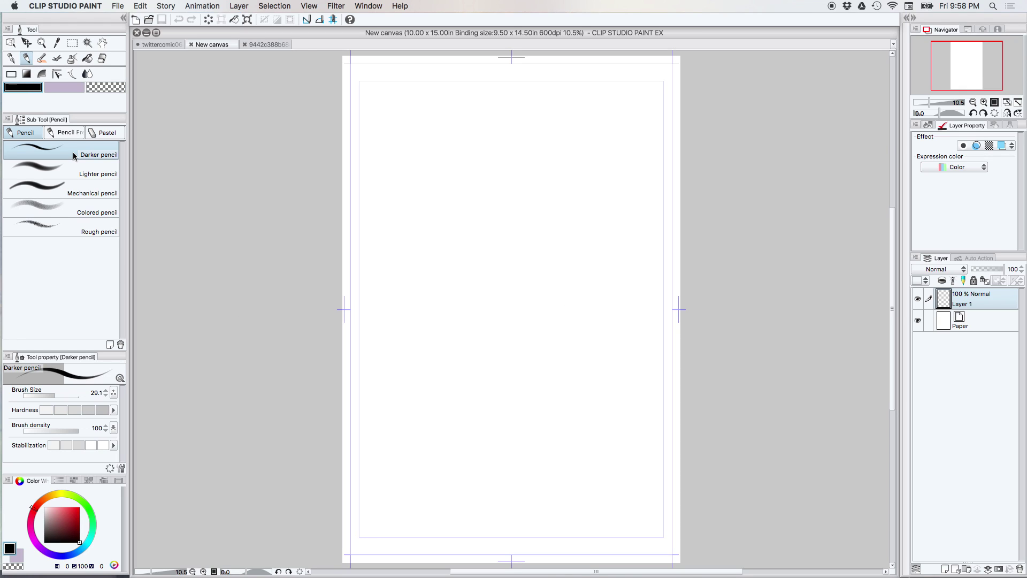
Activate the Perspective ruler sub tool from the Figure tool's Ruler group.
click(11, 74)
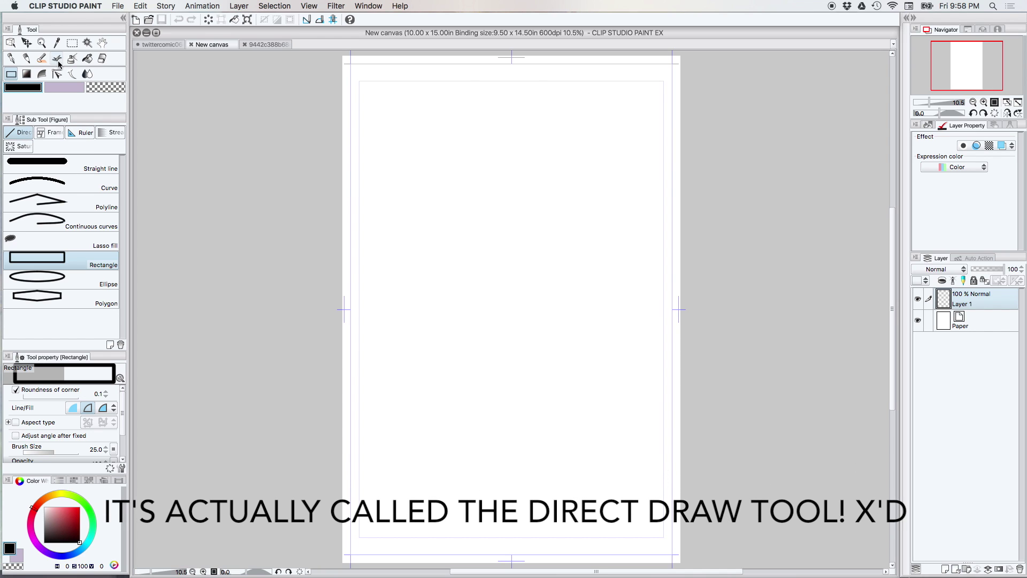
click(83, 133)
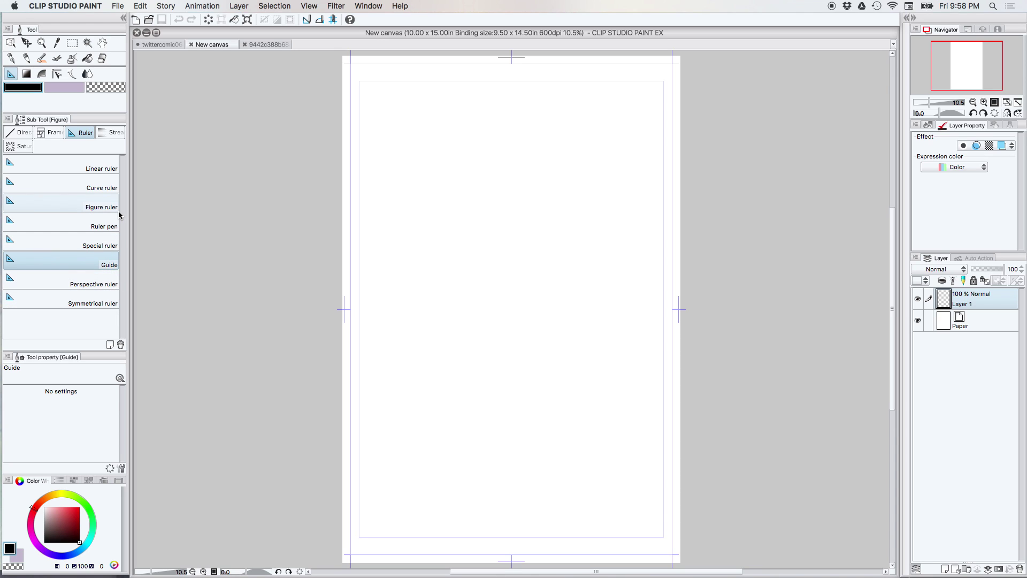
click(48, 285)
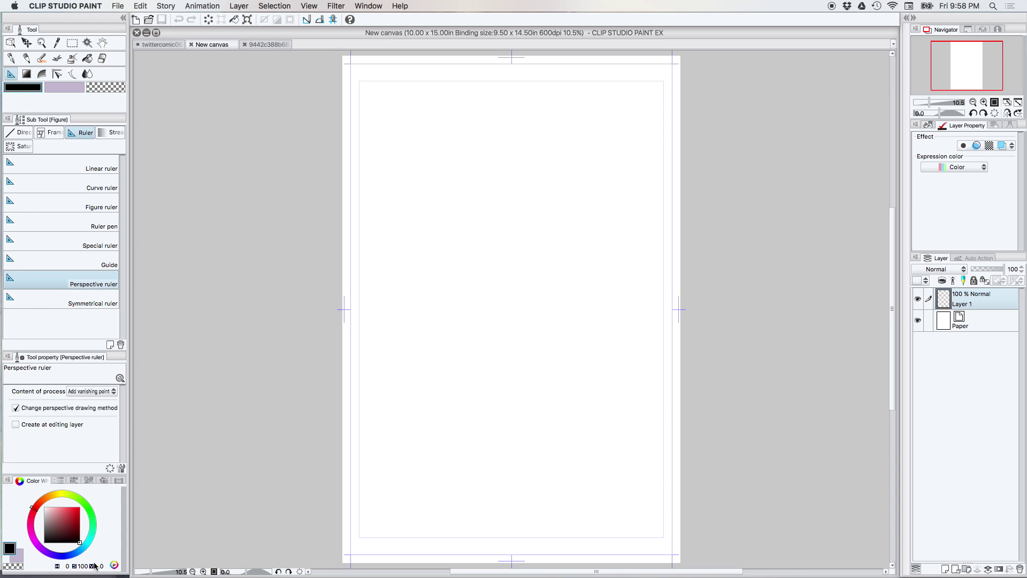
click(917, 259)
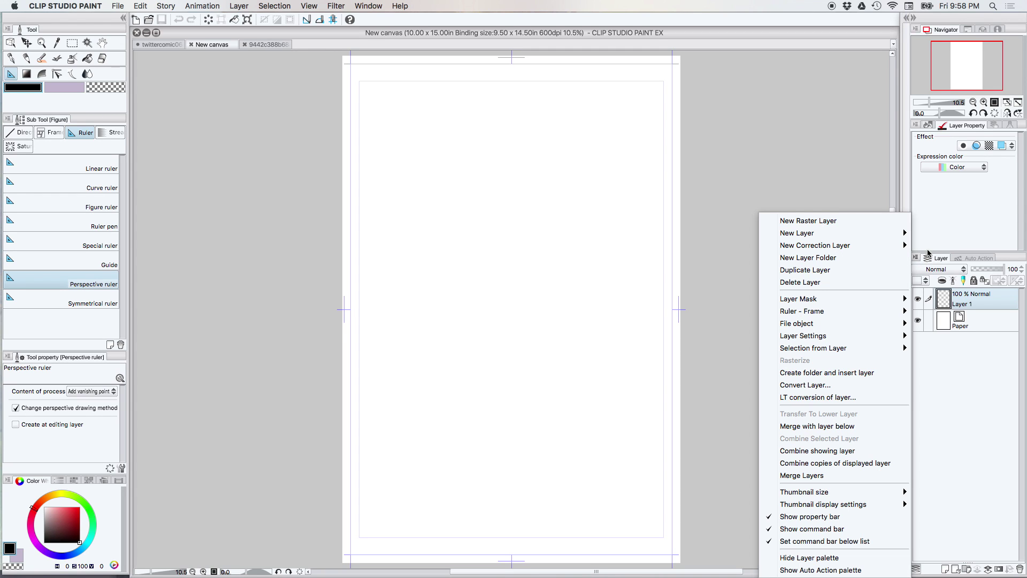
Create a 2-point perspective ruler on a new layer, Perspective ruler 1.
mouse_move(822, 316)
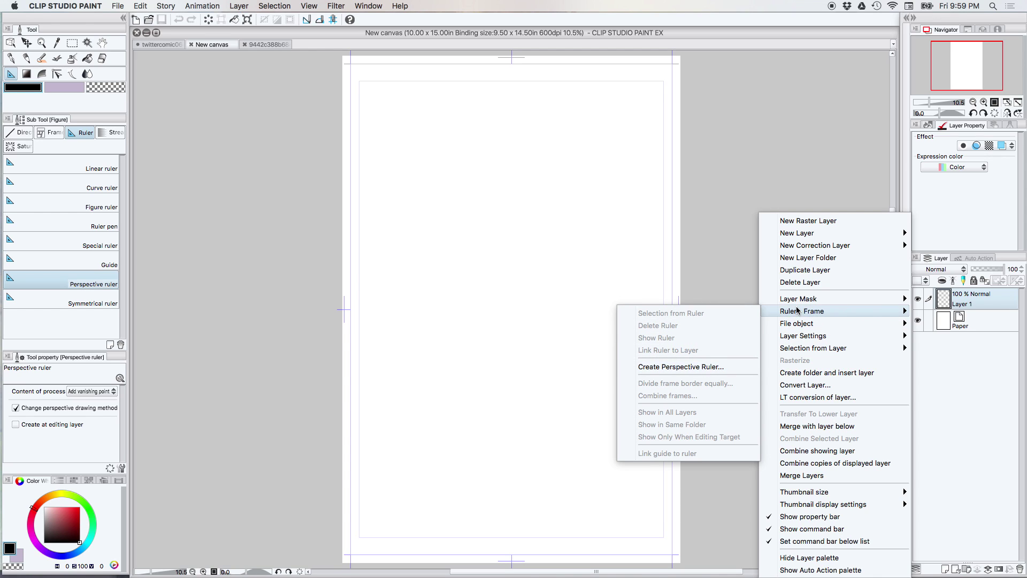
click(711, 367)
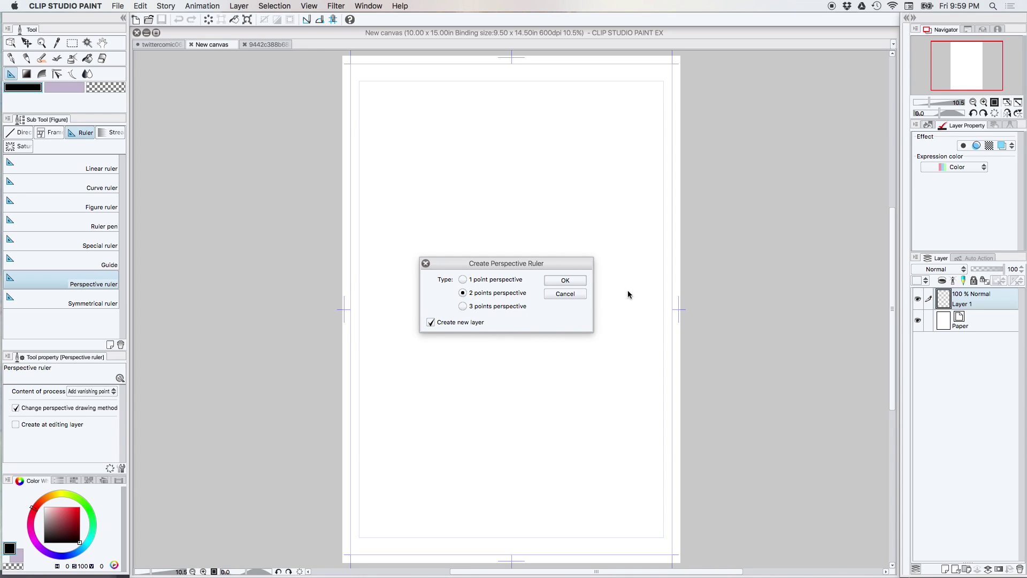
click(574, 280)
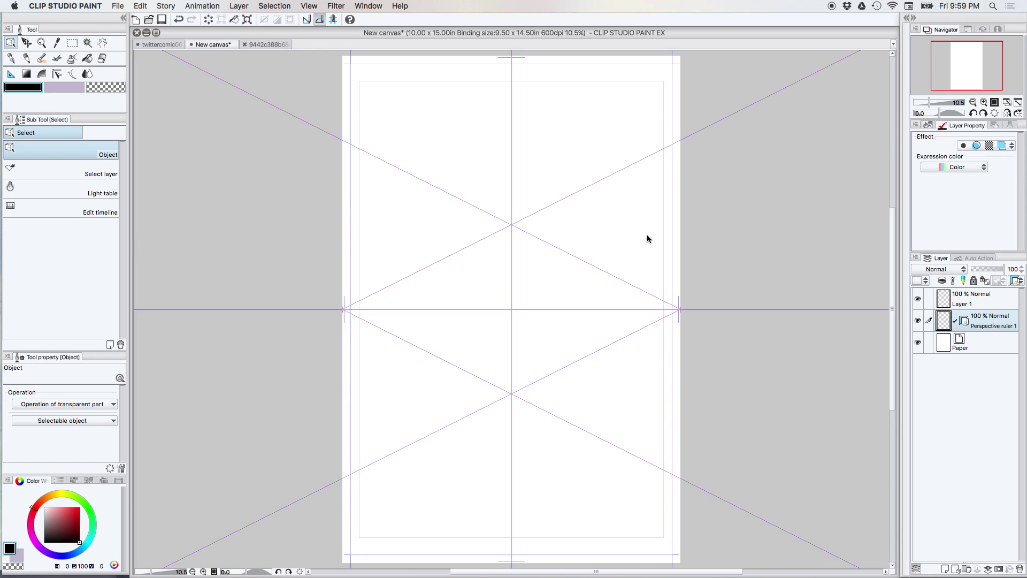
Swing the perspective ruler's guide lines and pull the left vanishing point inward.
click(653, 299)
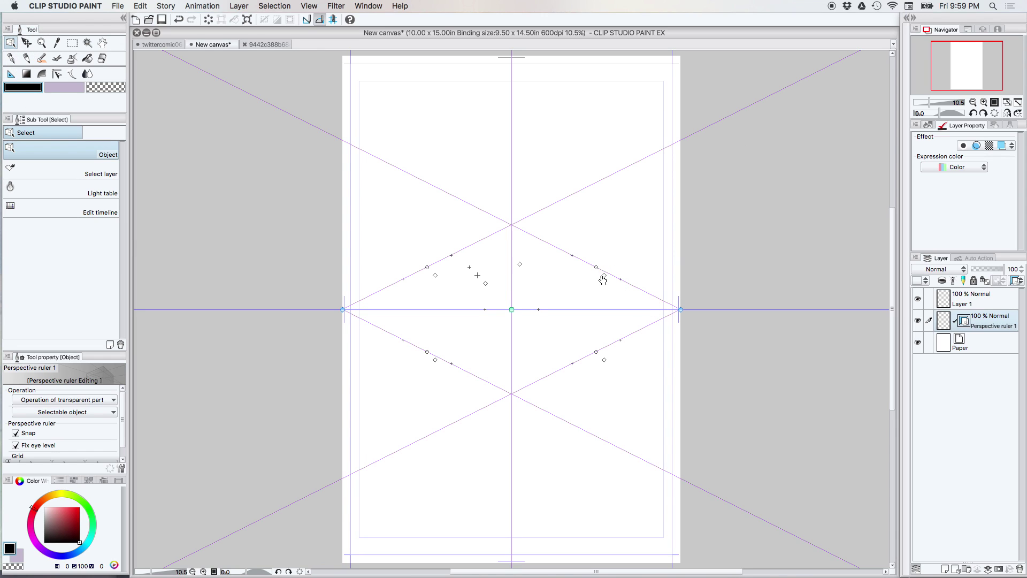
mouse_move(597, 268)
mouse_down()
mouse_move(585, 288)
mouse_move(619, 241)
mouse_move(602, 267)
mouse_up()
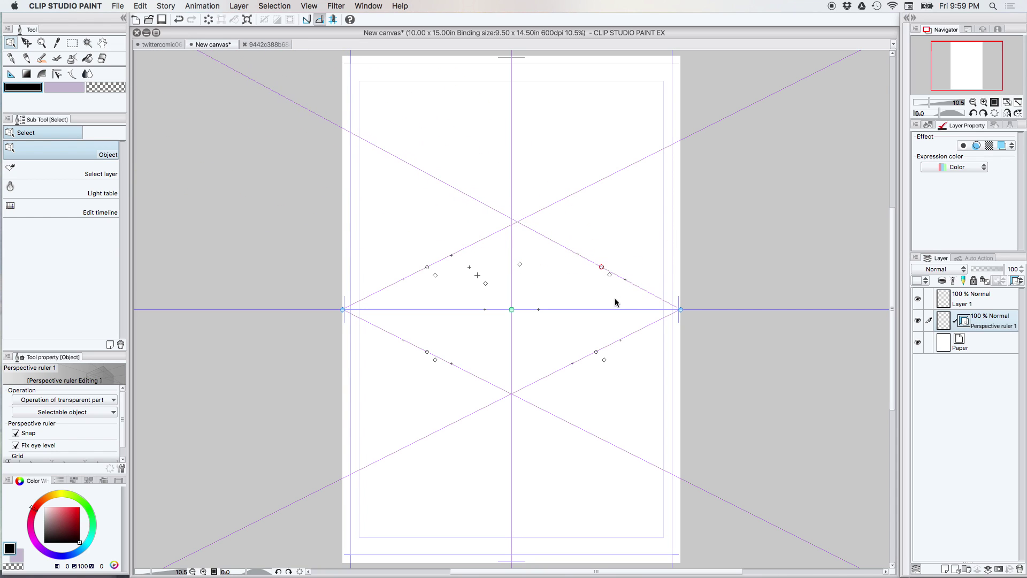
mouse_move(597, 354)
mouse_down()
mouse_move(612, 368)
mouse_move(587, 352)
mouse_up()
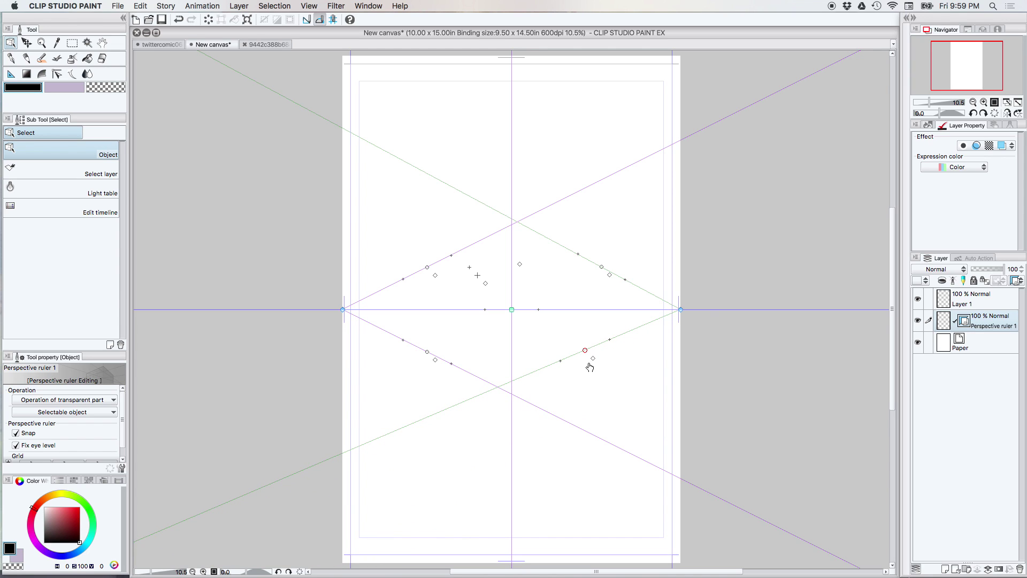
click(593, 361)
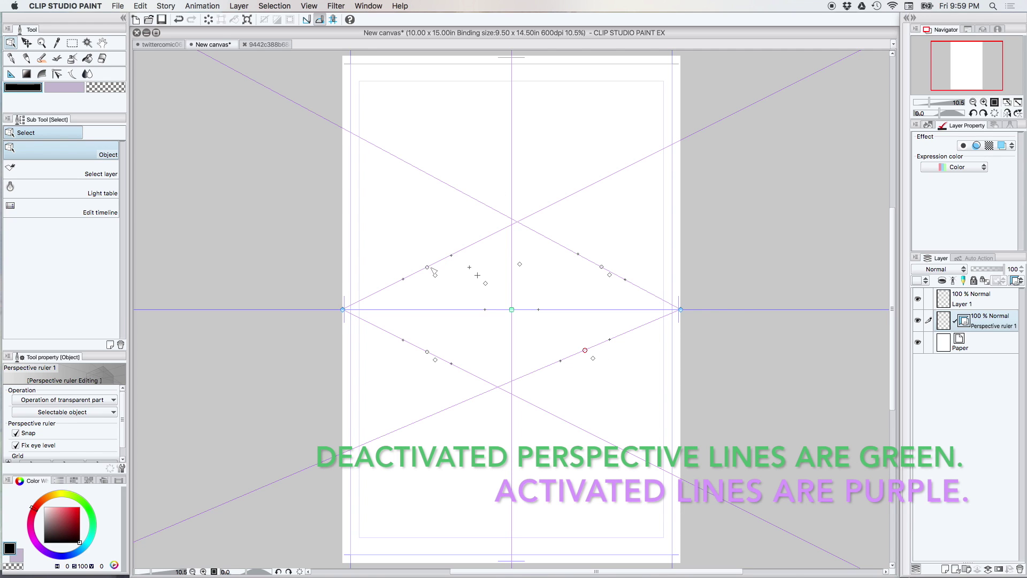
mouse_move(427, 267)
mouse_down()
mouse_move(412, 236)
mouse_move(422, 266)
mouse_up()
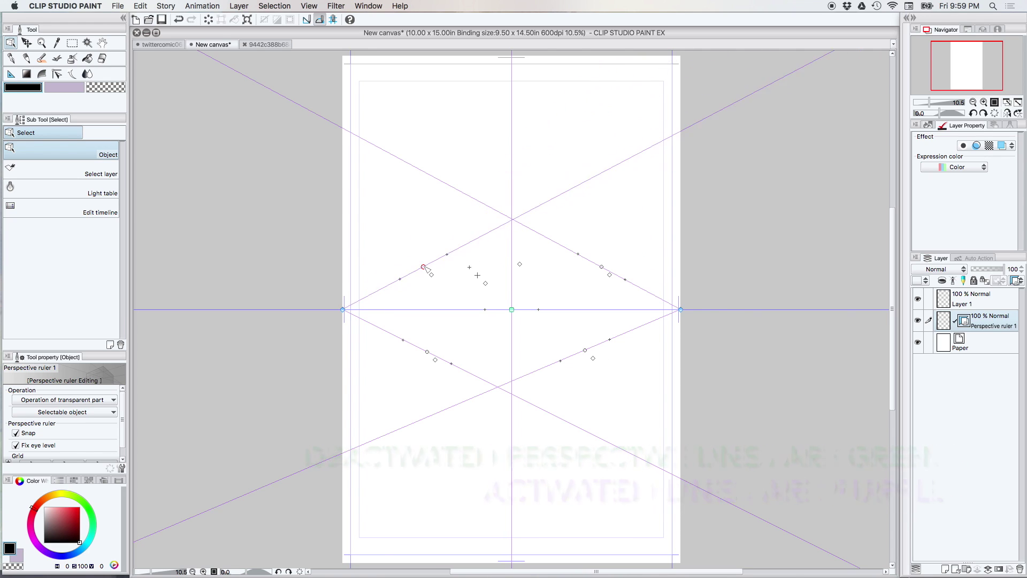
drag(349, 306, 402, 323)
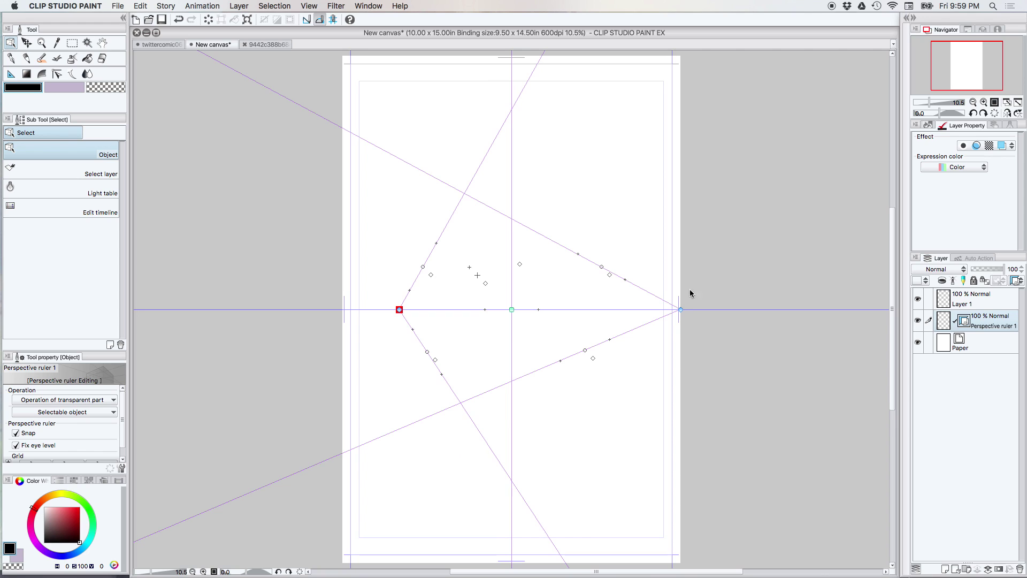
Reposition the right vanishing point and eye level, lower the ruler, then delete all rulers.
click(683, 310)
mouse_move(683, 312)
mouse_down()
mouse_move(612, 312)
mouse_move(688, 314)
mouse_move(673, 318)
mouse_up()
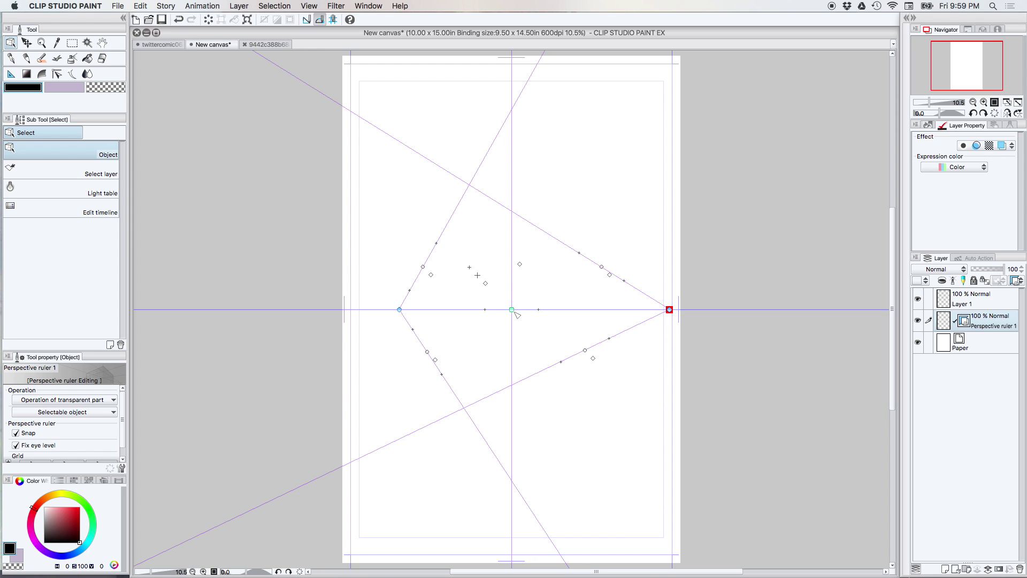
mouse_move(515, 314)
mouse_down()
mouse_move(517, 227)
mouse_move(525, 227)
mouse_move(523, 417)
mouse_move(531, 193)
mouse_move(533, 361)
mouse_move(532, 309)
mouse_up()
drag(587, 353, 642, 370)
drag(477, 275, 480, 296)
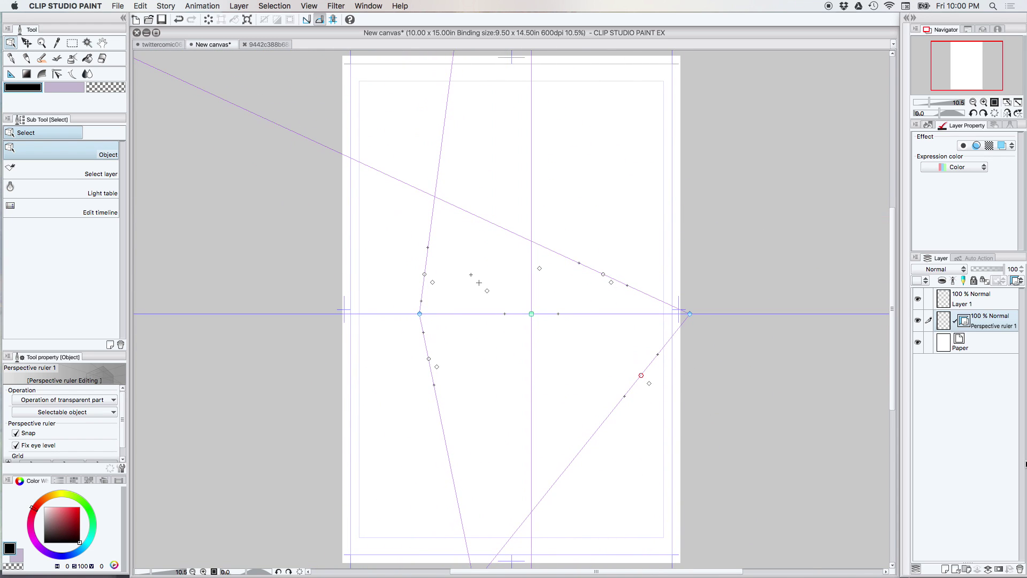
click(1020, 570)
Confirm the ruler removal and delete the empty Perspective ruler 1 layer.
click(588, 228)
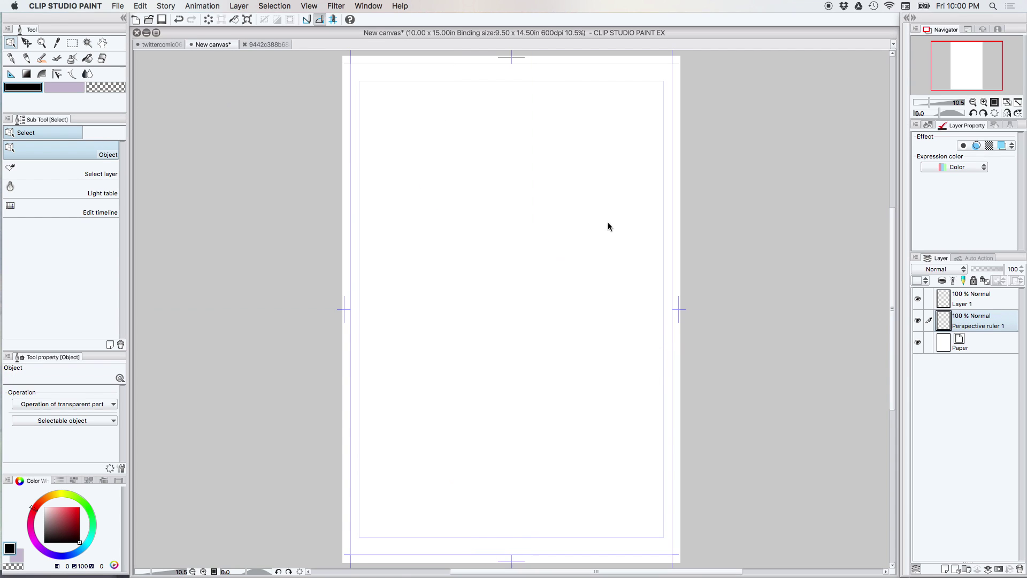
click(10, 74)
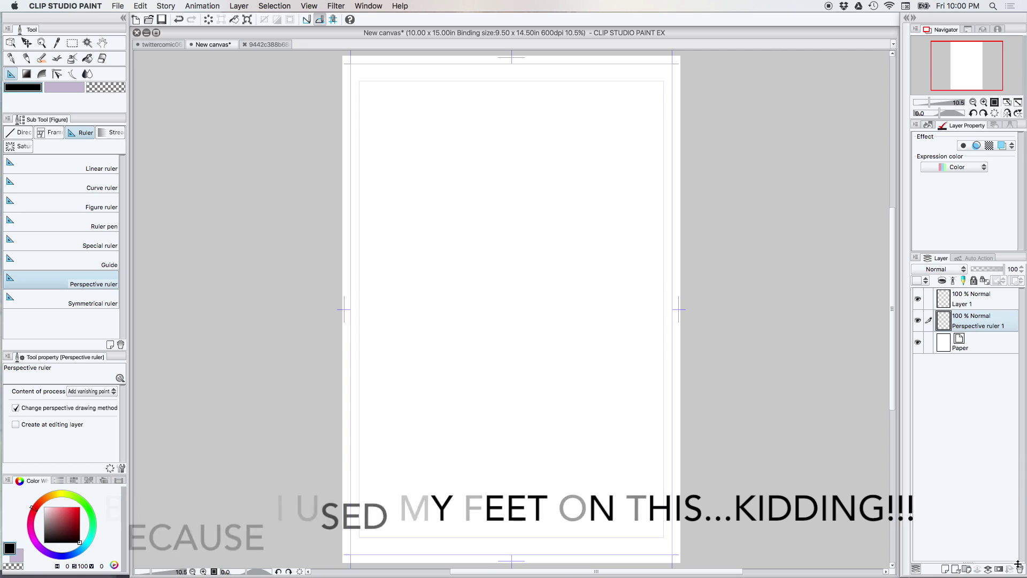
key(Delete)
click(581, 228)
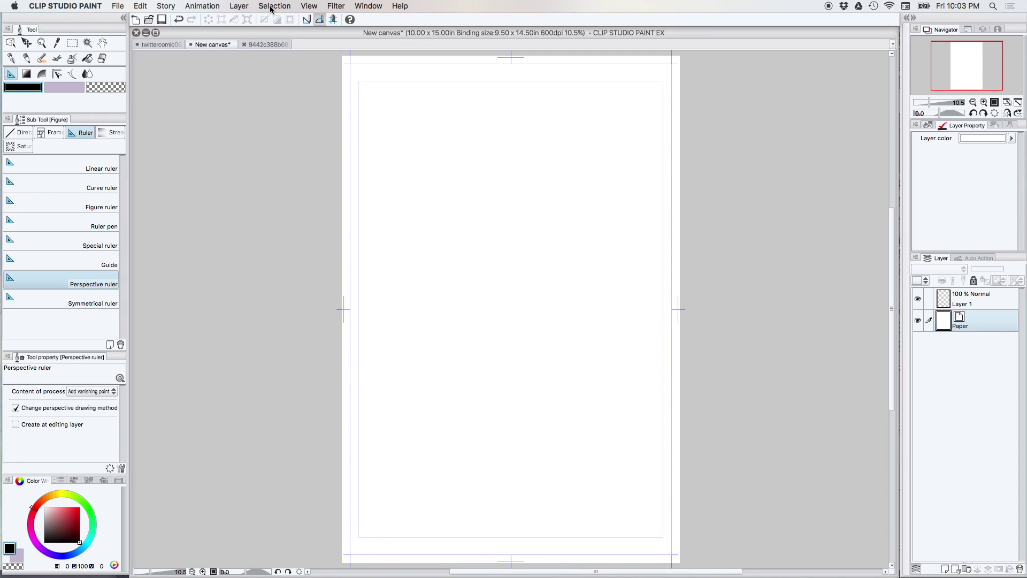
Paste the whole bookshelf photo into New canvas as its own layer.
click(274, 45)
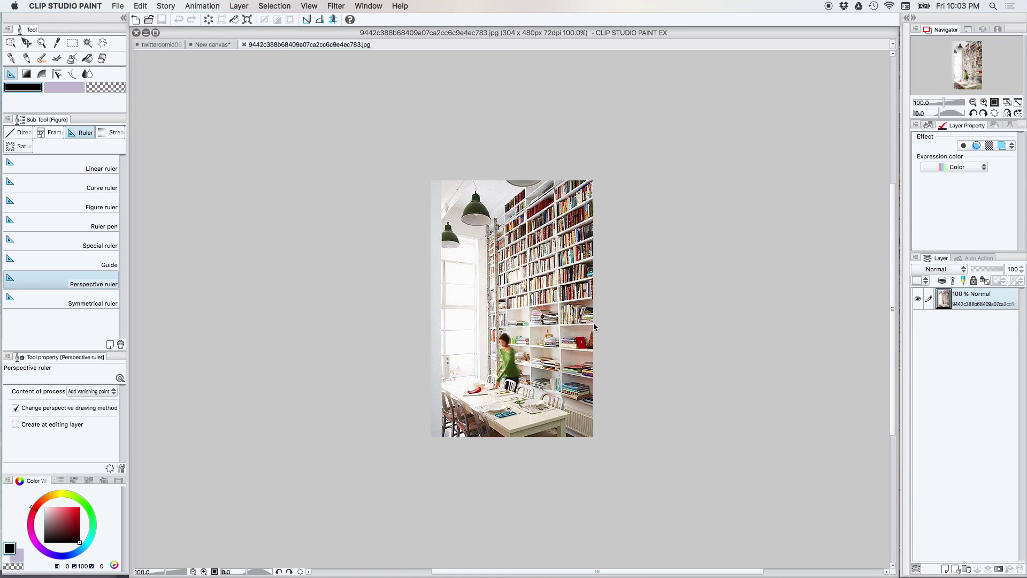
key(super+a)
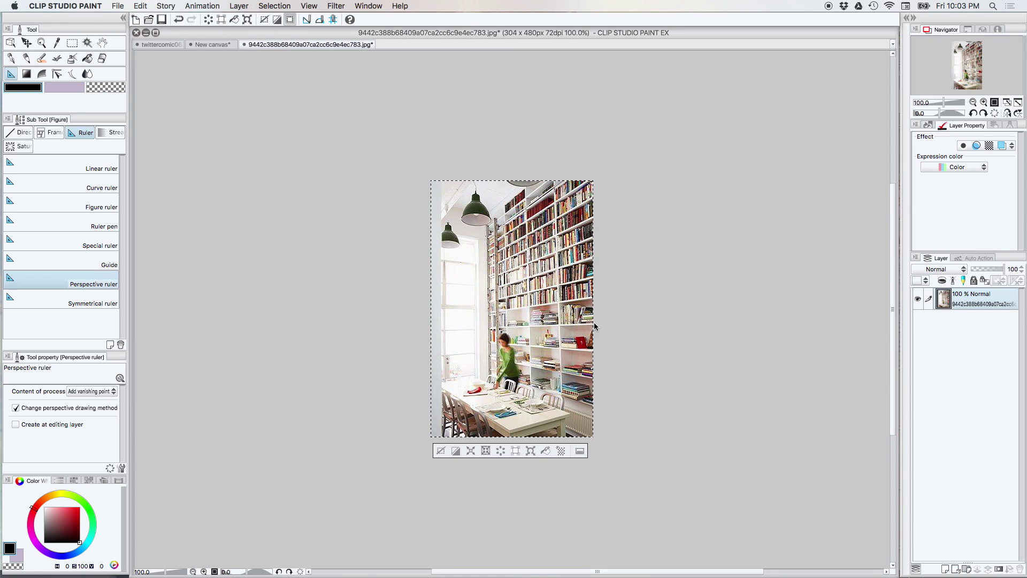
click(215, 45)
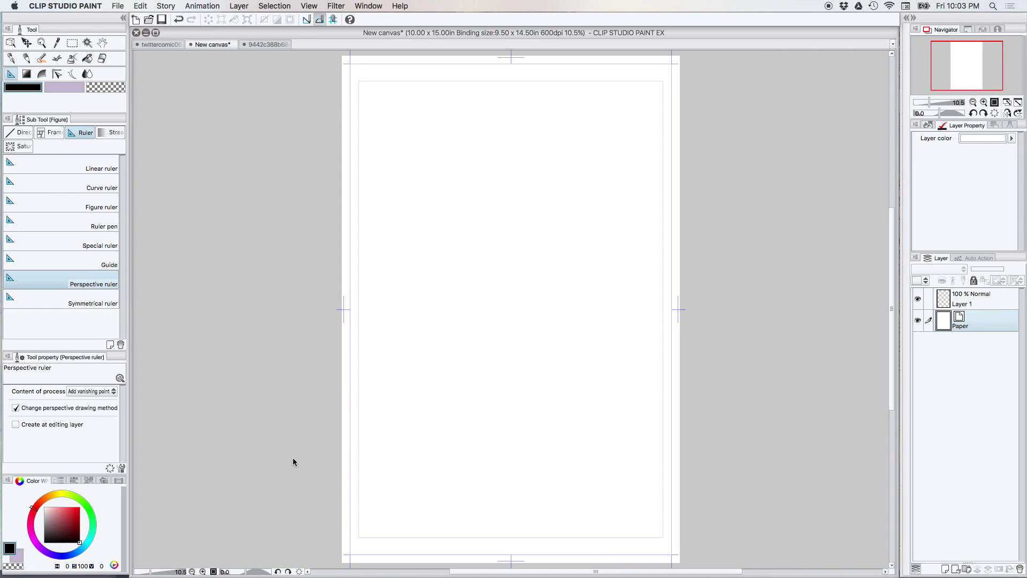
key(super+v)
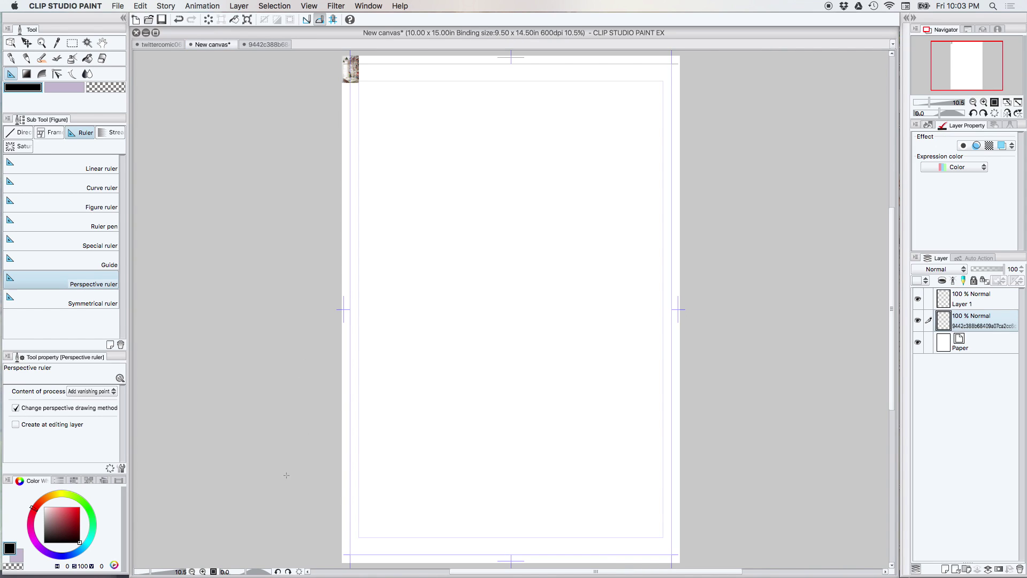
click(26, 42)
Move the pasted photo to the page centre and start a scale transform.
drag(352, 75, 508, 284)
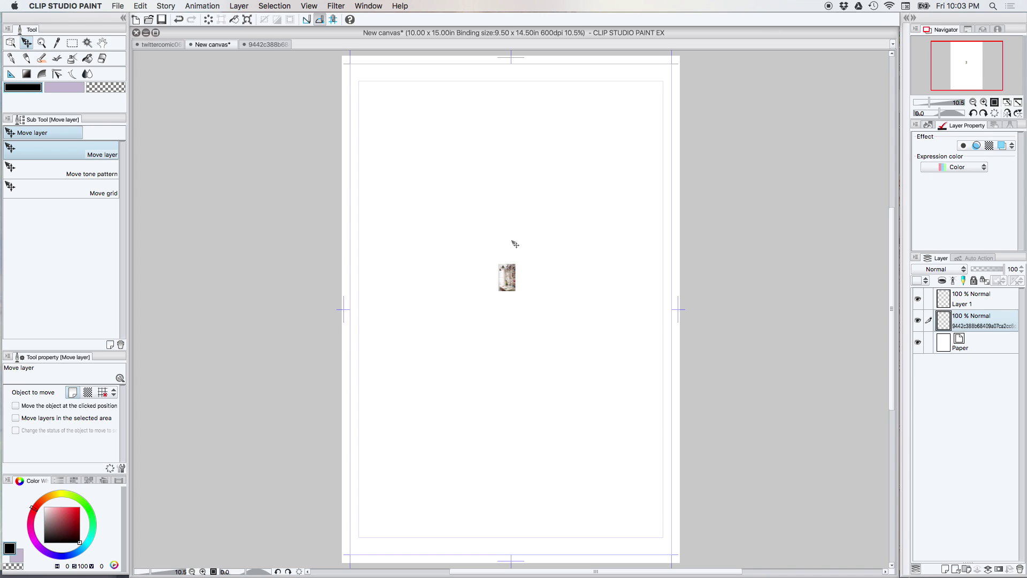
click(10, 42)
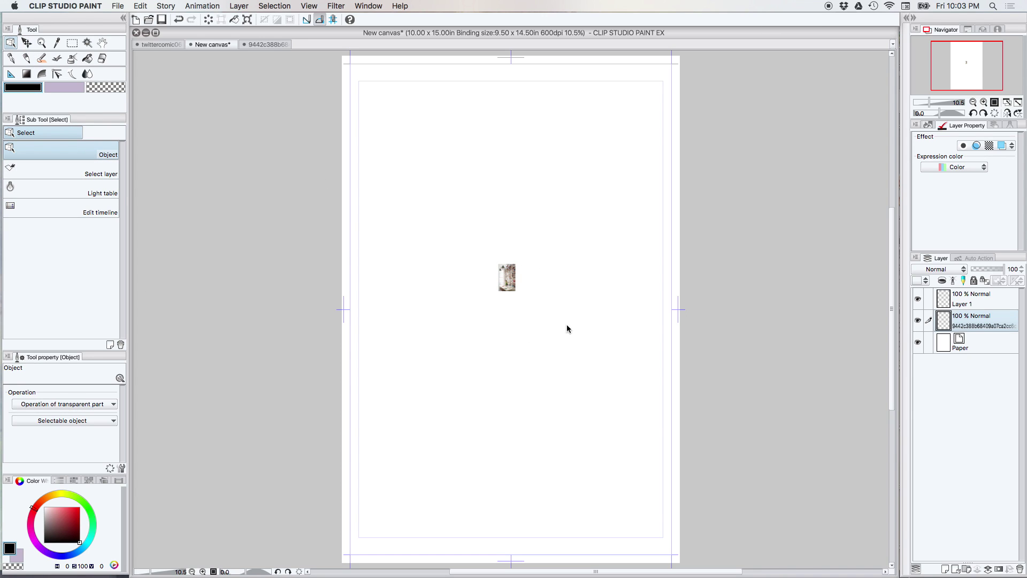
click(140, 6)
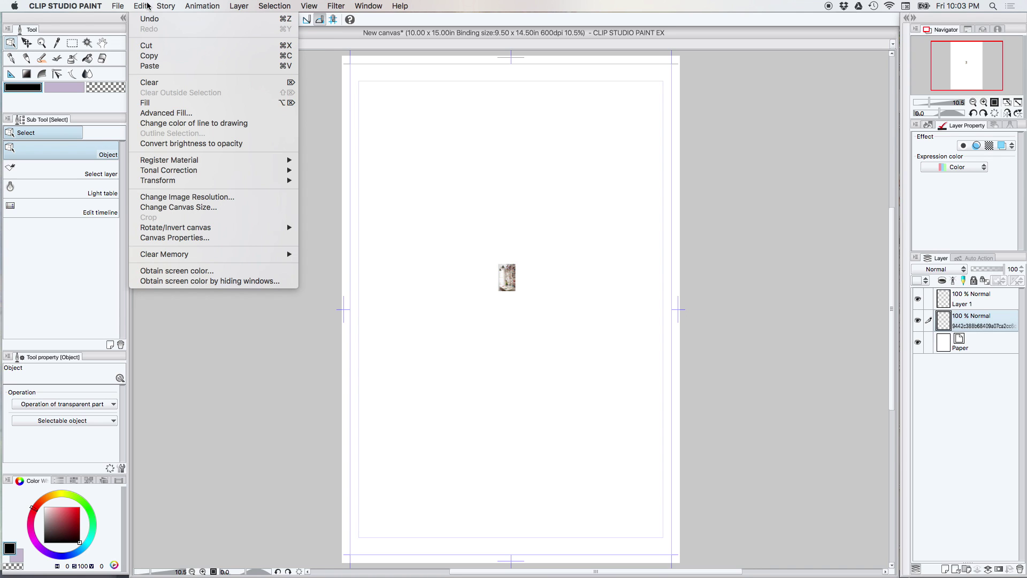
mouse_move(225, 191)
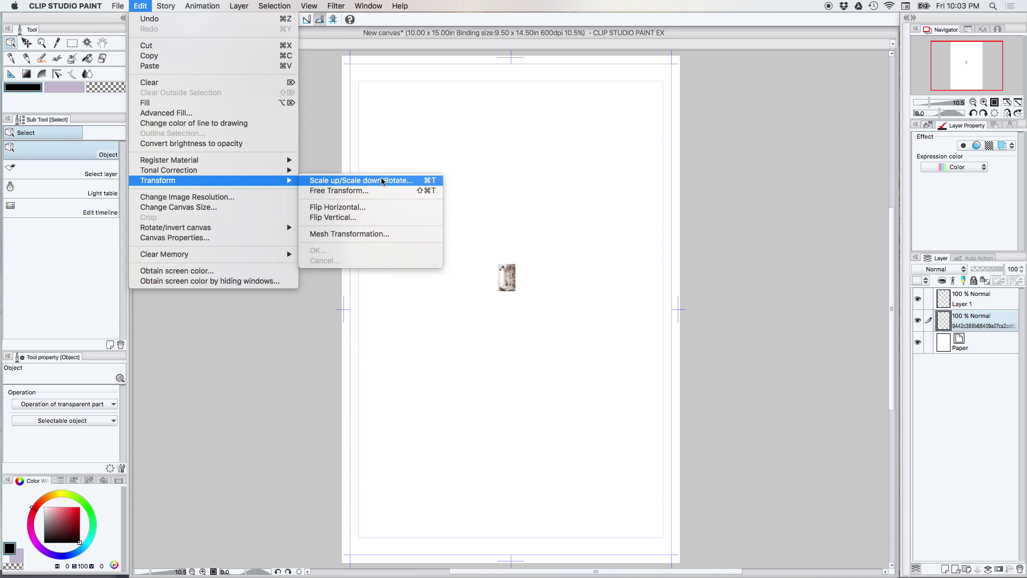
click(368, 182)
Enlarge and position the photo to fill the page frame, then apply the transform.
drag(517, 263, 688, 113)
drag(498, 291, 360, 516)
drag(563, 275, 588, 310)
drag(662, 550, 663, 550)
key(super+z)
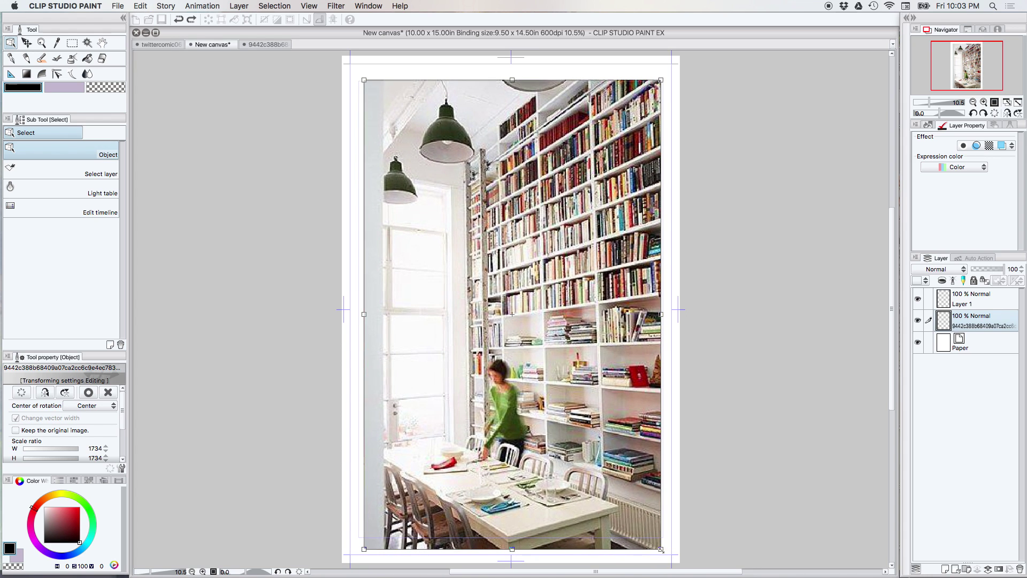
drag(660, 548, 619, 483)
drag(554, 317, 571, 356)
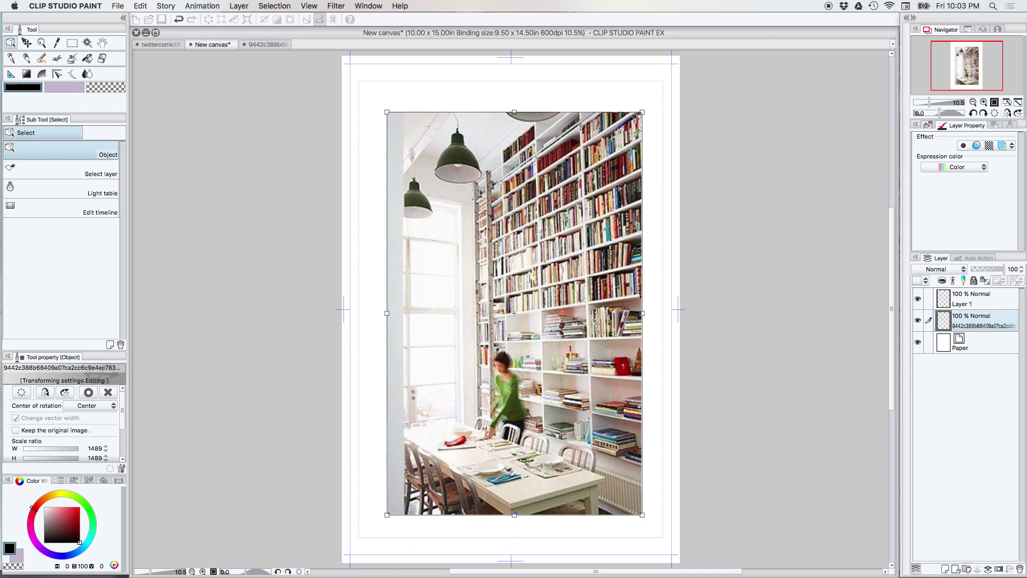
key(Return)
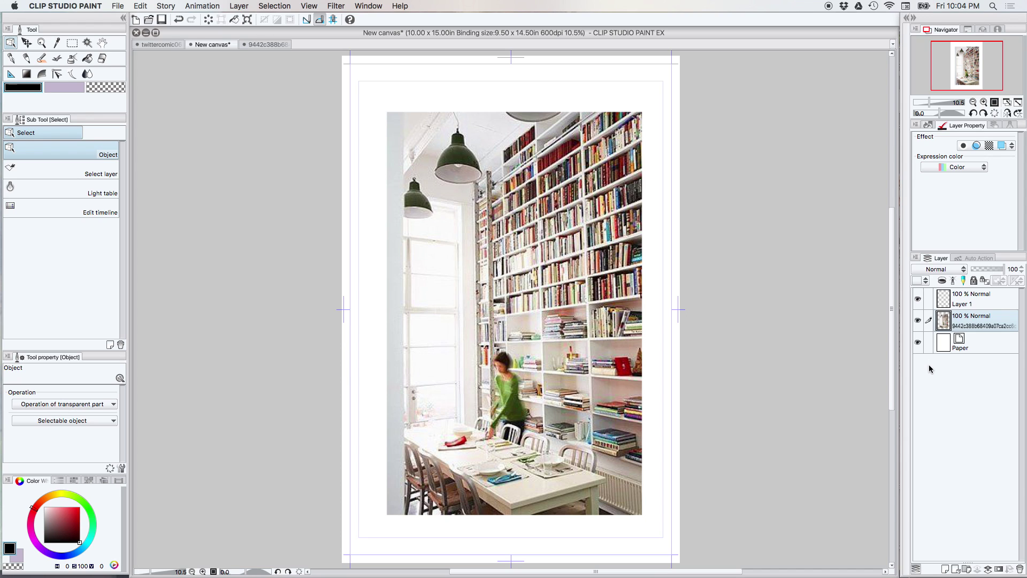
Draw two guide lines along the shelves setting a left vanishing point on a new perspective ruler.
click(10, 74)
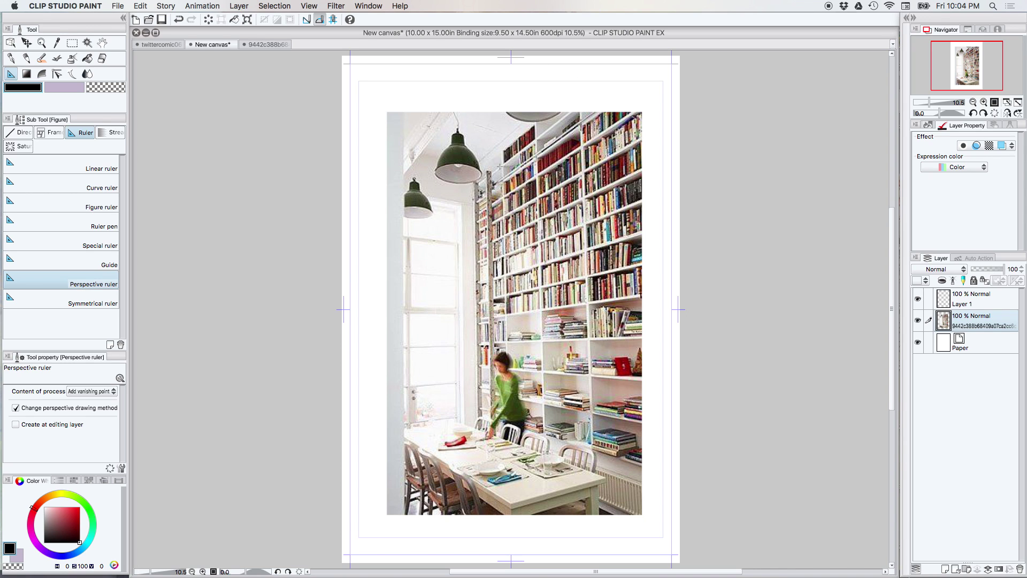
drag(500, 167, 470, 192)
drag(513, 399, 642, 422)
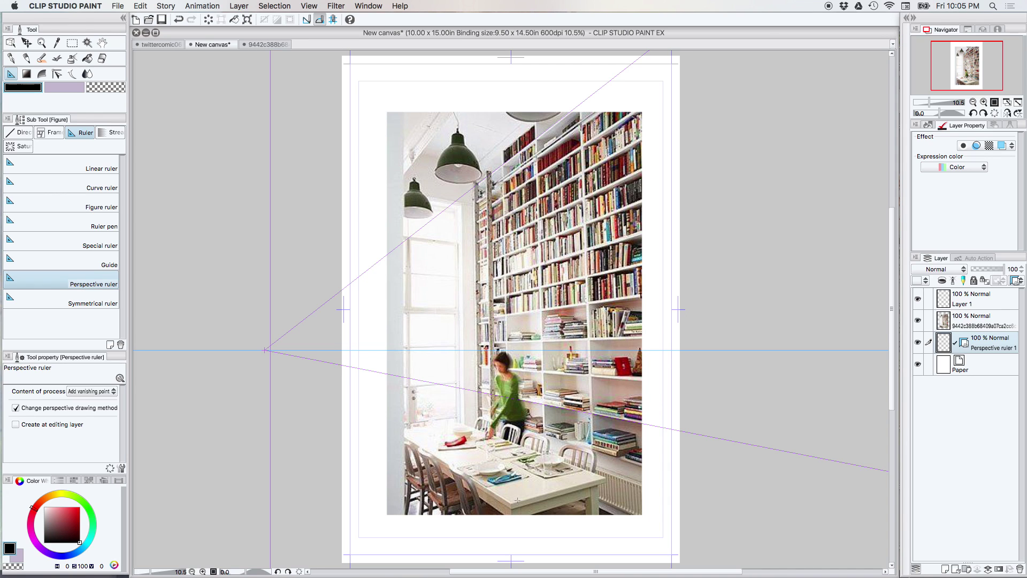
Add guide lines for a second vanishing point, undoing an extra one and spanning the lower canvas.
drag(514, 502, 530, 496)
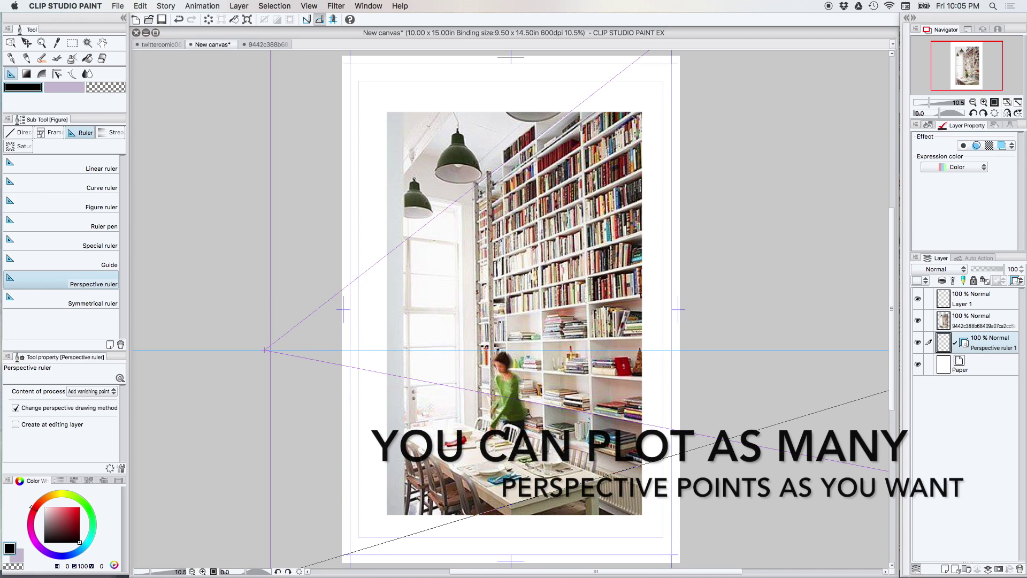
drag(439, 263, 516, 270)
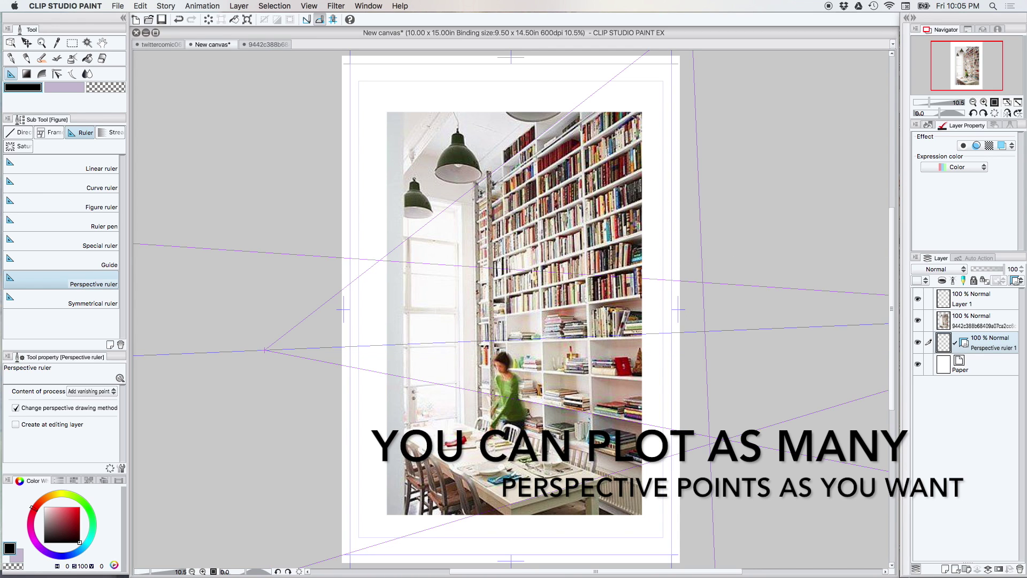
key(super+z)
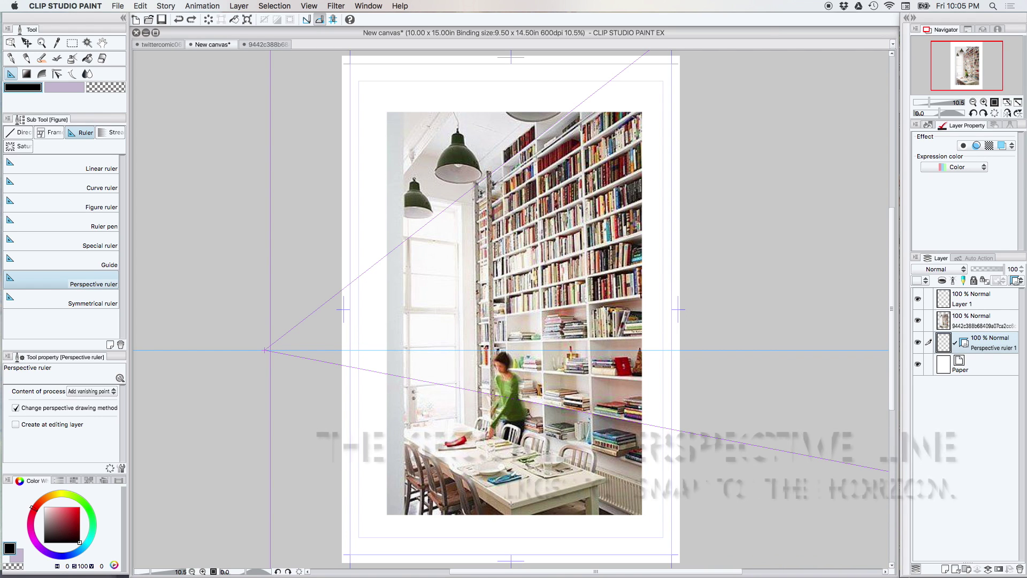
drag(407, 535, 663, 461)
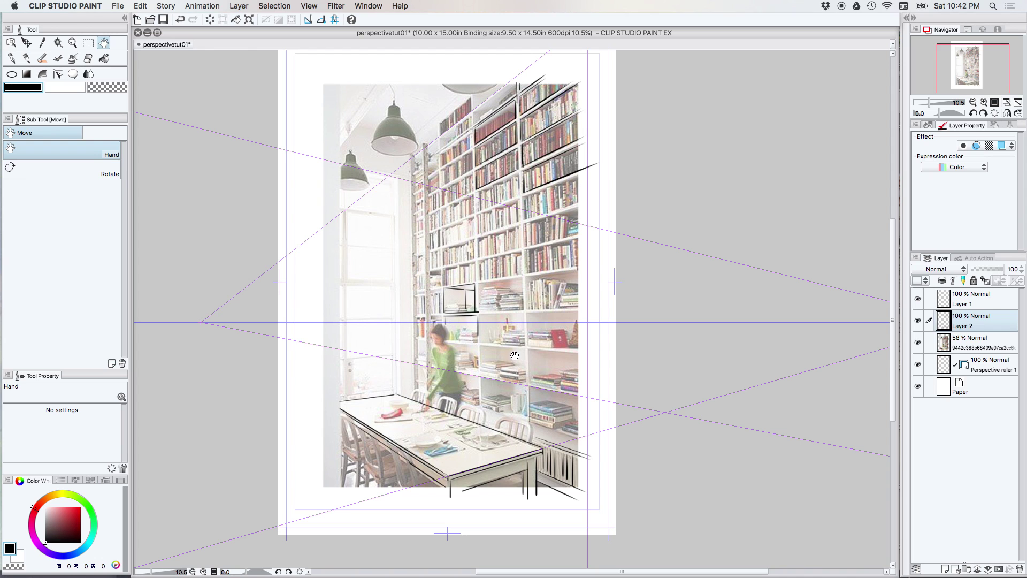
Pan the perspectivetut01 view to inspect the inked shelf and table lines over the photo.
drag(553, 362, 515, 349)
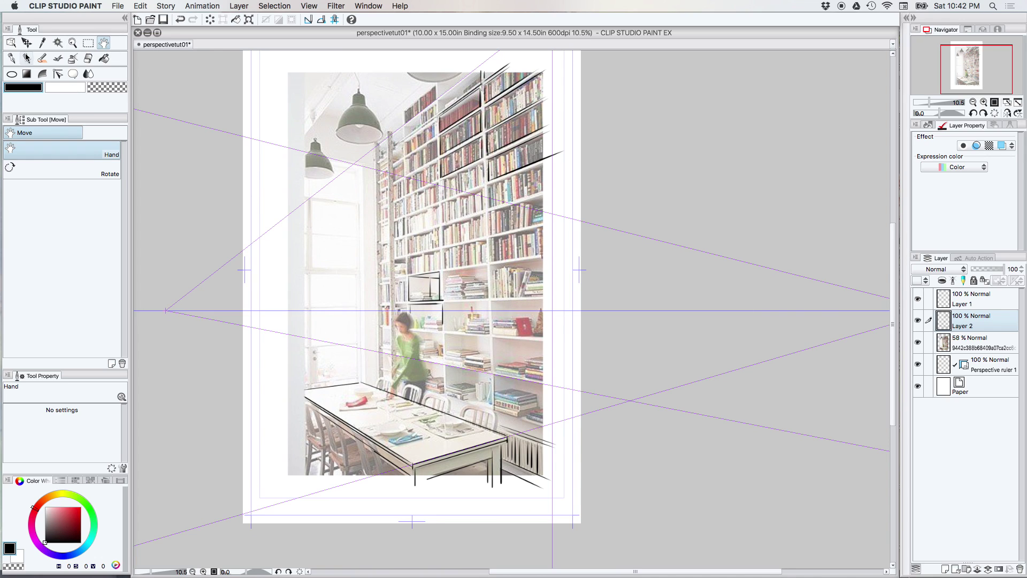
click(73, 75)
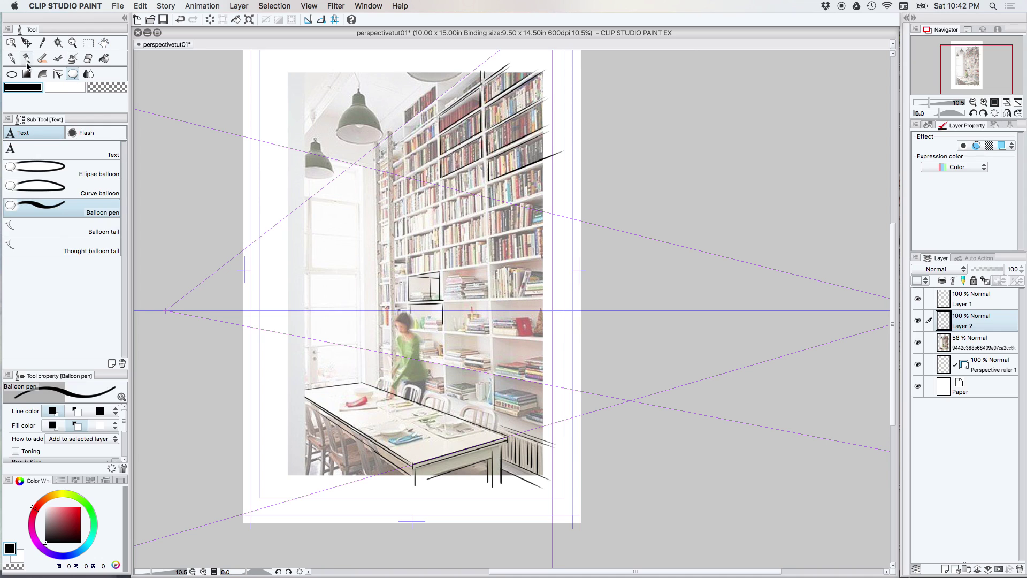
Draw two guide lines meeting on the horizon right of the bookcase for Perspective ruler 2.
click(12, 74)
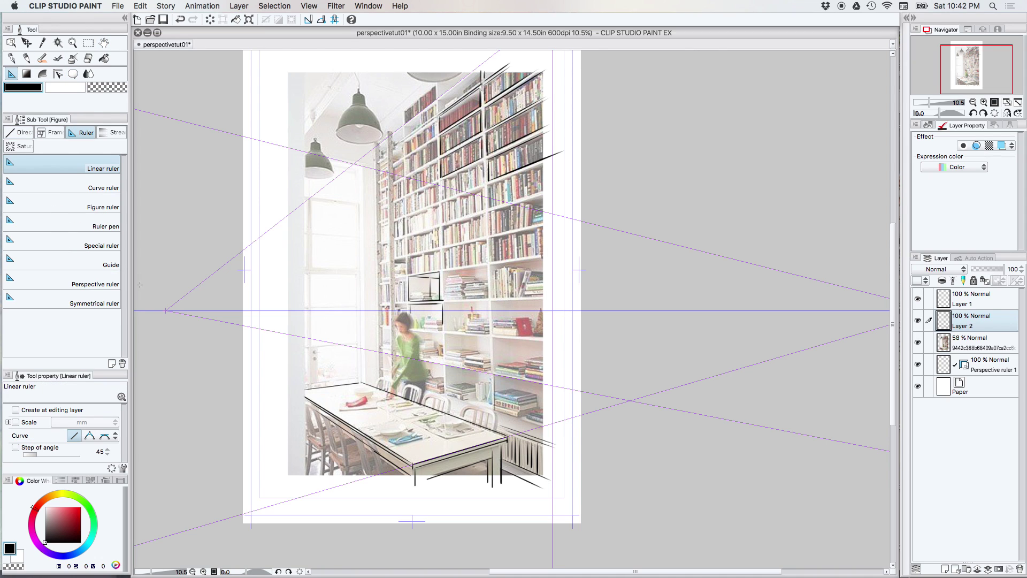
click(107, 285)
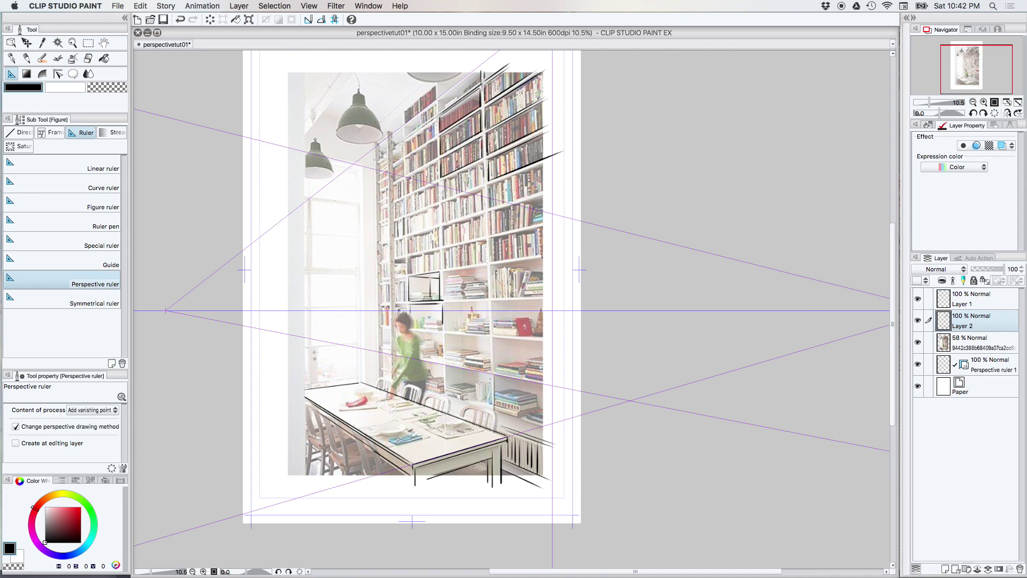
drag(401, 476, 621, 337)
scroll(360, 359, down, 3)
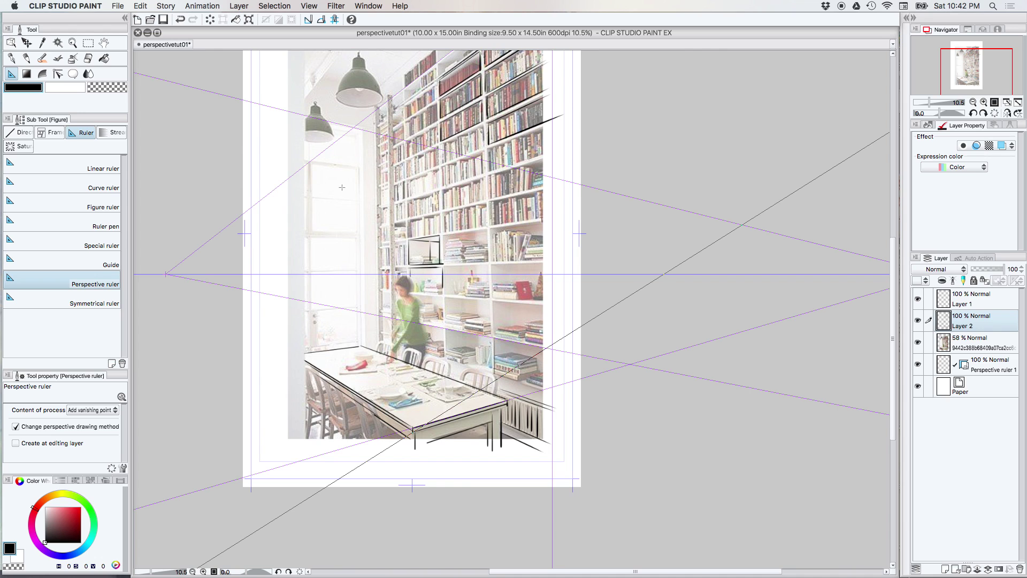
drag(342, 187, 666, 274)
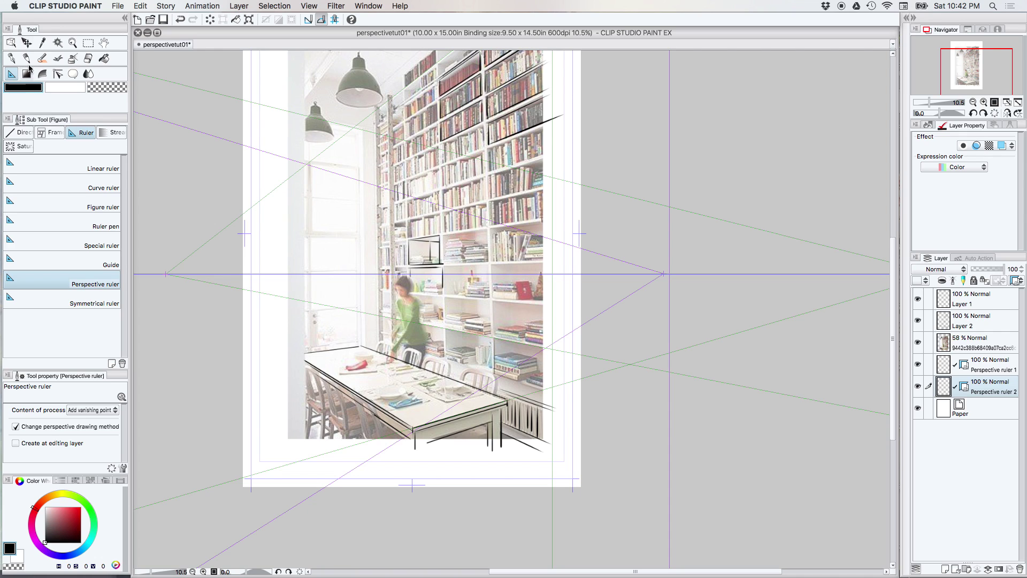
click(11, 42)
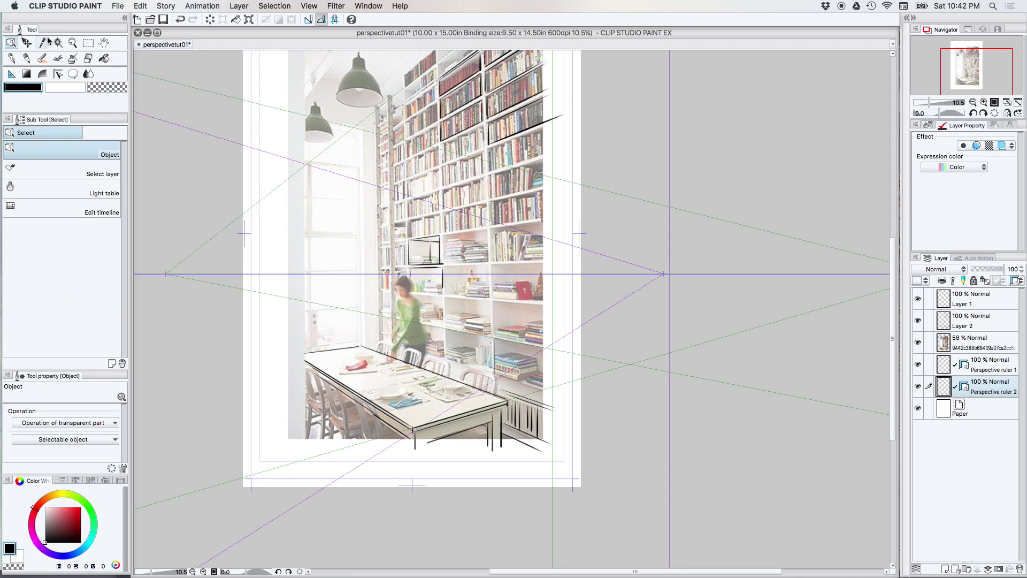
Turn on snapping for Perspective ruler 1, deselect, and undo to restore its guide lines.
click(663, 274)
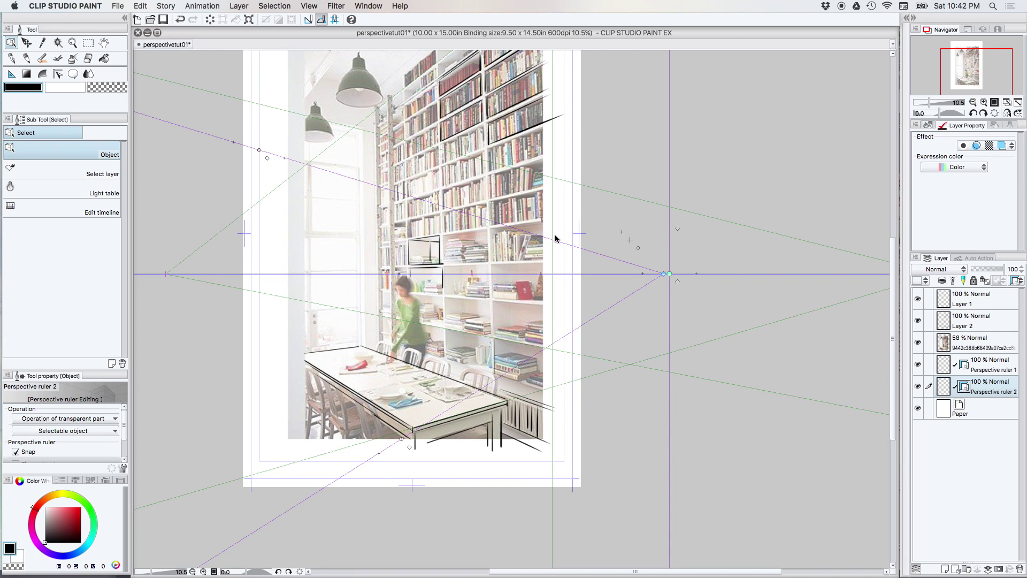
click(732, 433)
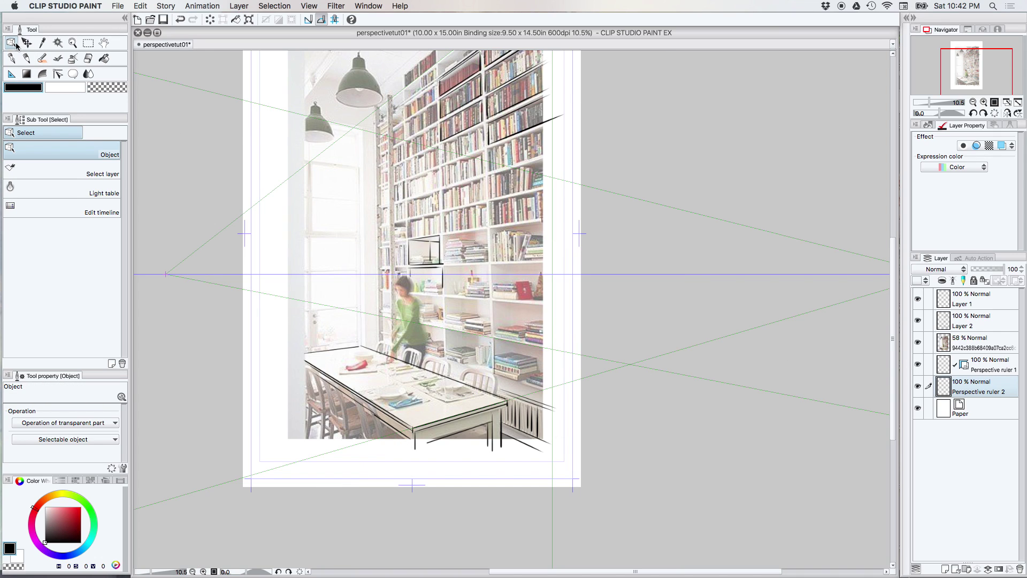
click(646, 367)
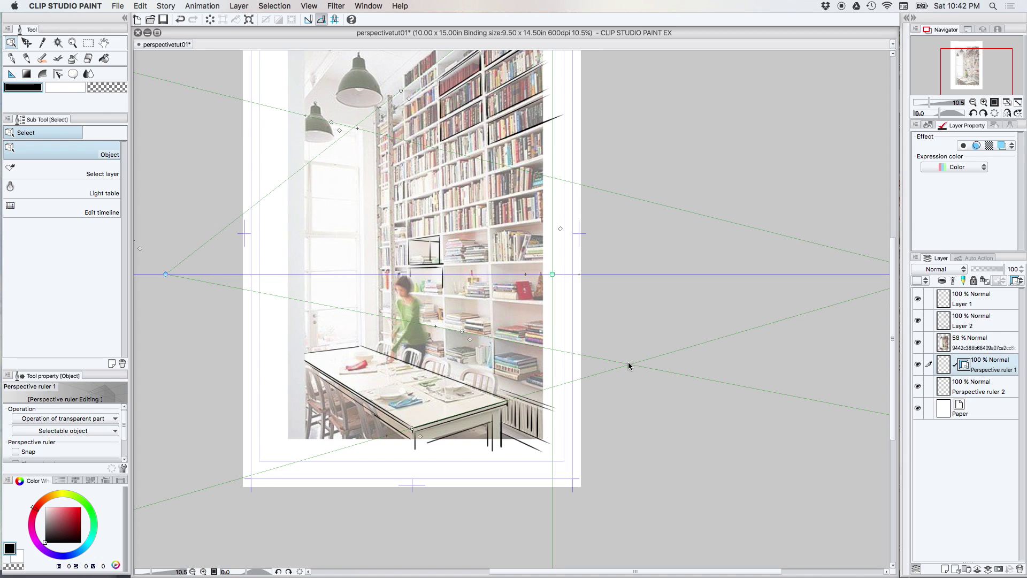
key(super+2)
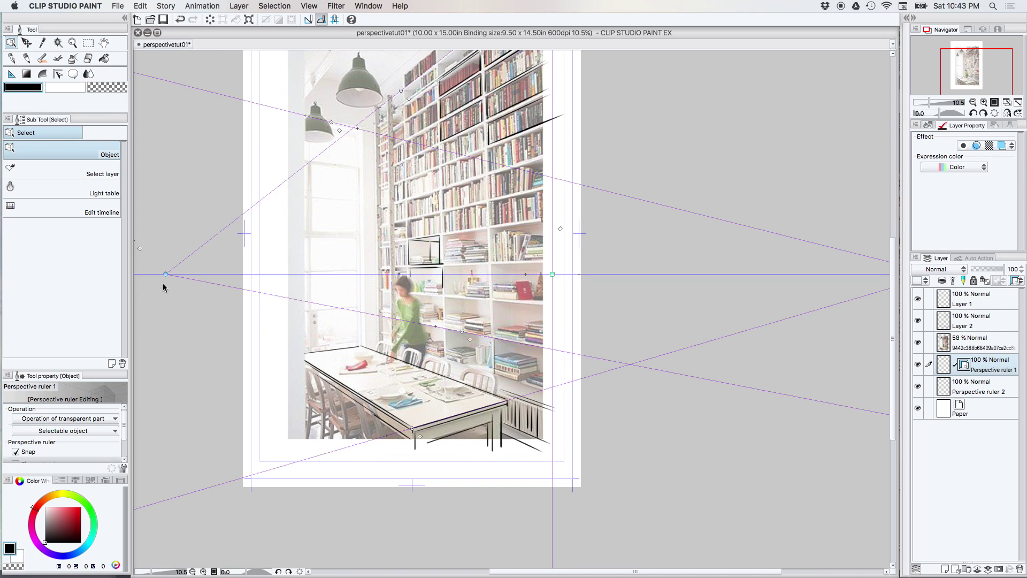
click(151, 436)
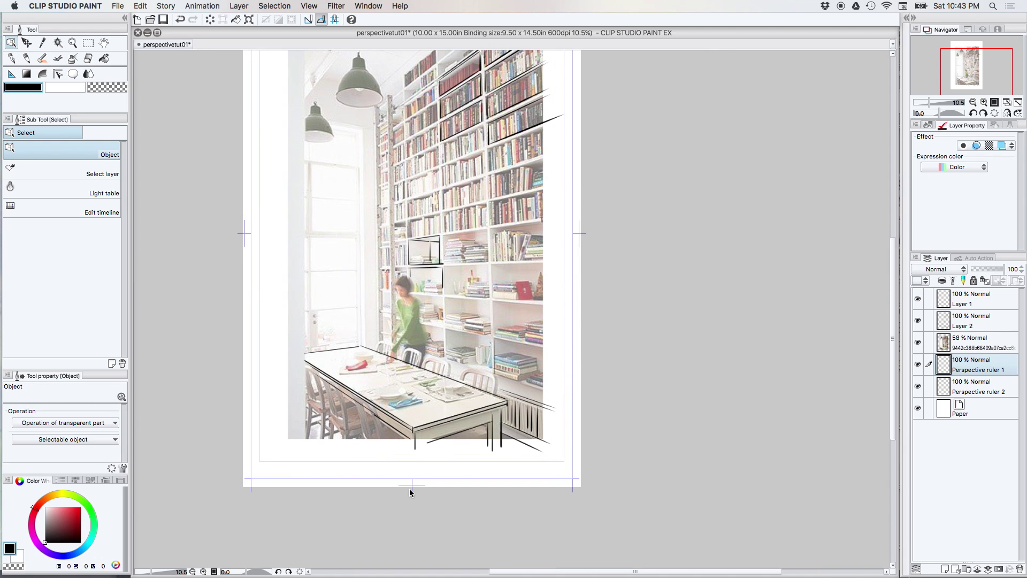
key(super+z)
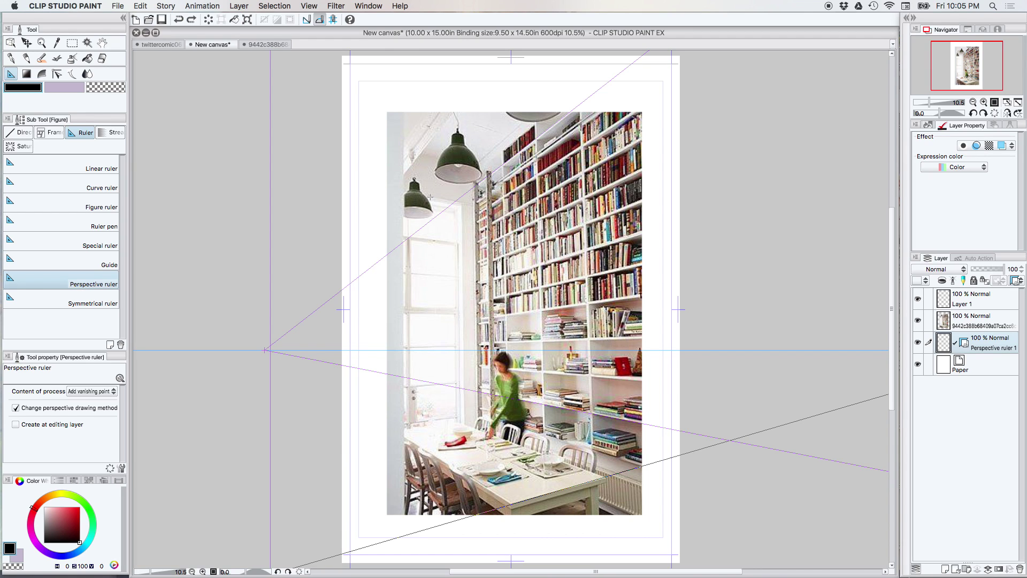
Tilt a guide line to match the shelves, fixing the right vanishing point off the page.
drag(432, 198, 454, 201)
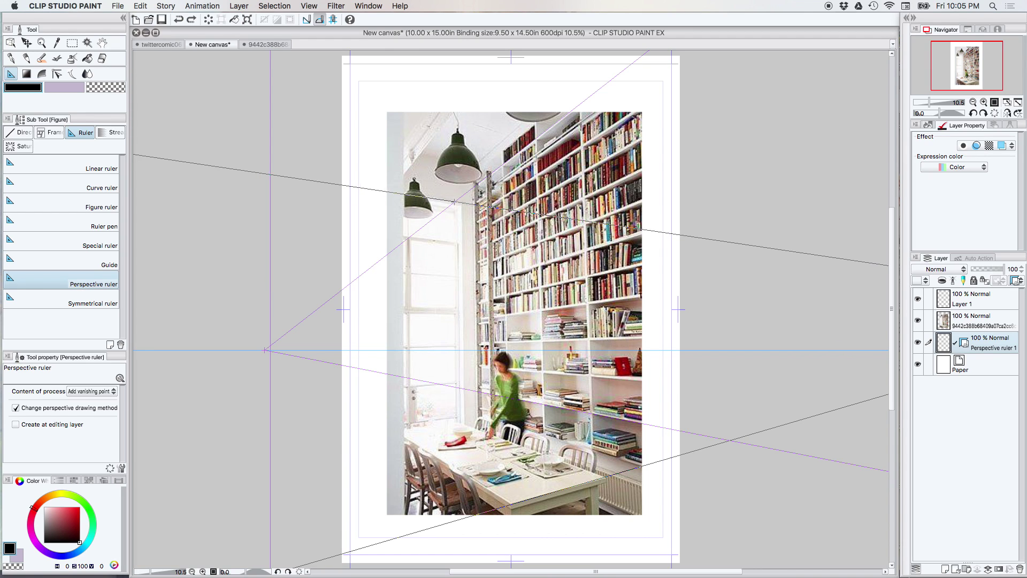
drag(638, 229, 639, 250)
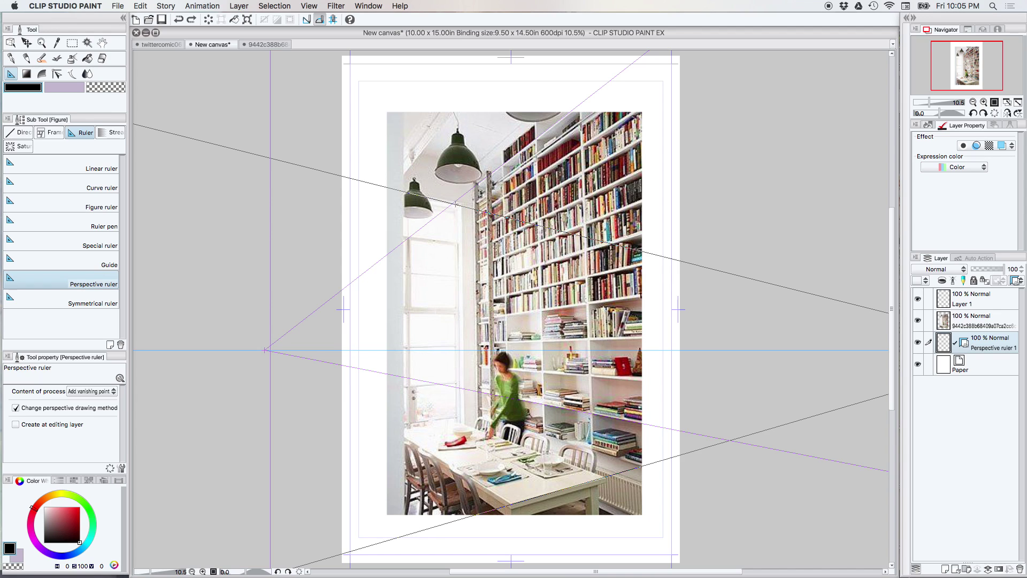
drag(639, 250, 640, 251)
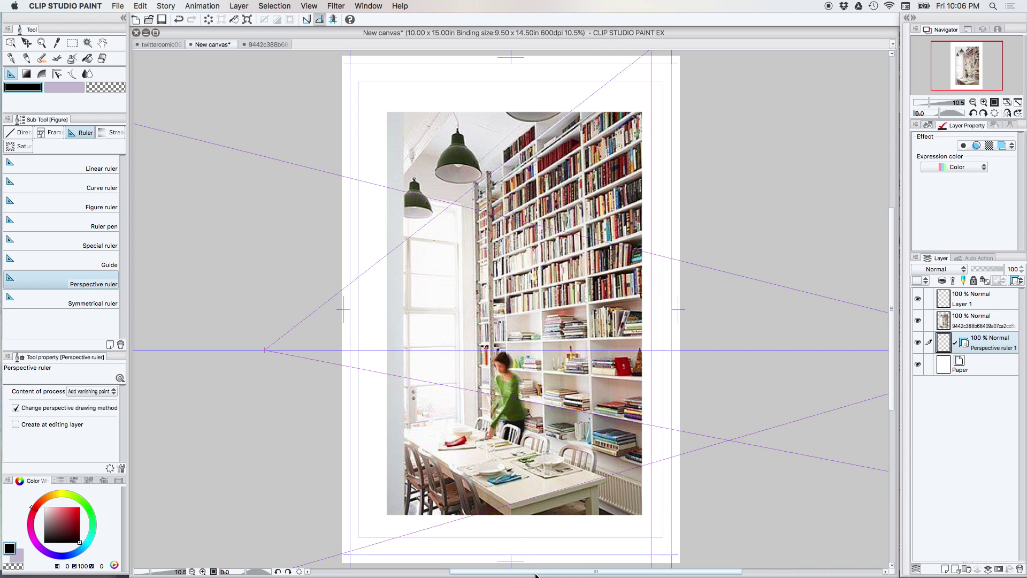
mouse_move(540, 572)
mouse_down()
mouse_move(645, 573)
mouse_move(482, 572)
mouse_move(582, 560)
mouse_move(495, 573)
mouse_move(631, 573)
mouse_move(537, 576)
mouse_move(538, 561)
mouse_up()
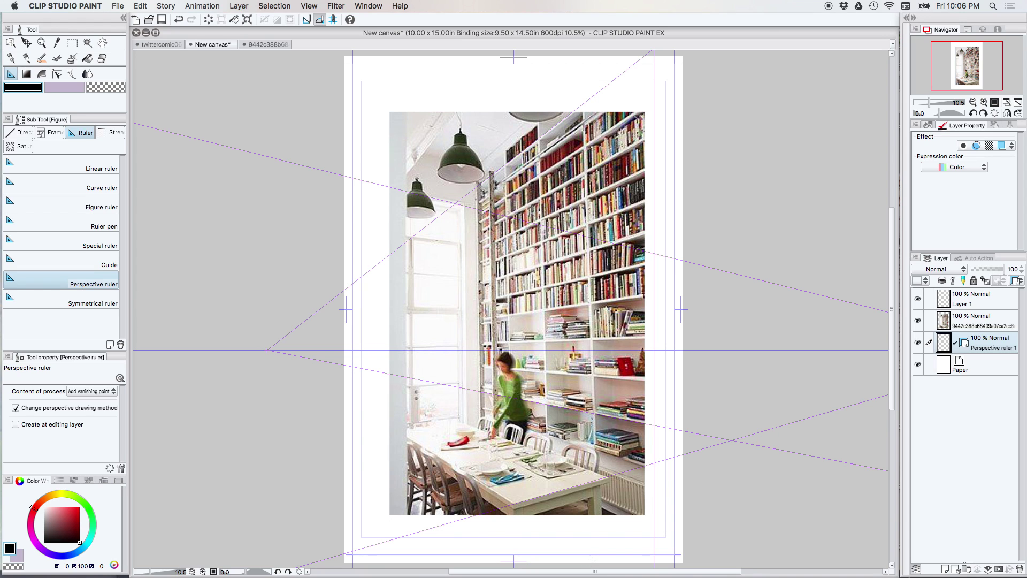
drag(595, 574, 617, 574)
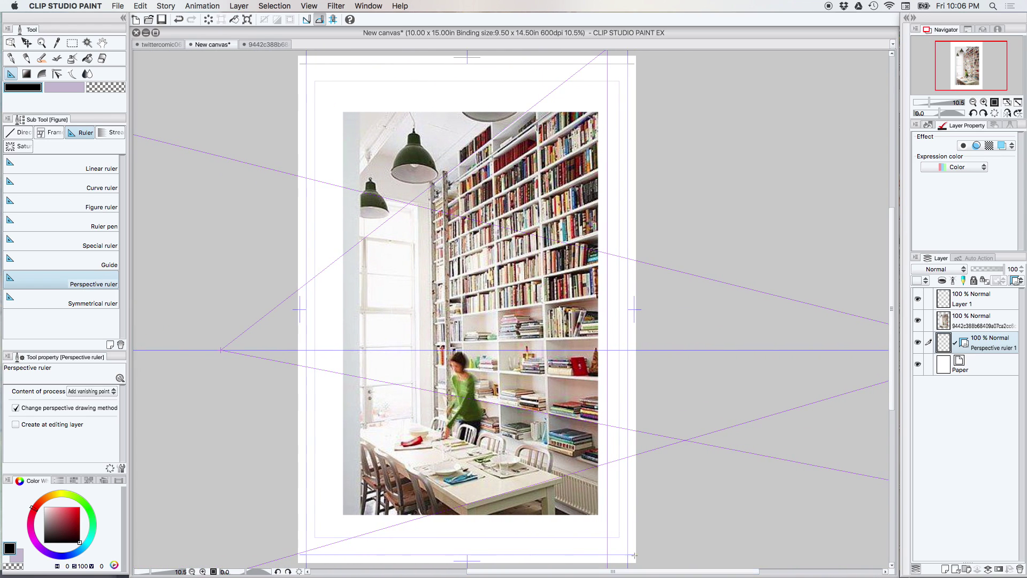
Add Layer 2 above the photo, fade the photo to 58% opacity, and select Layer 2 with the pencil.
click(990, 328)
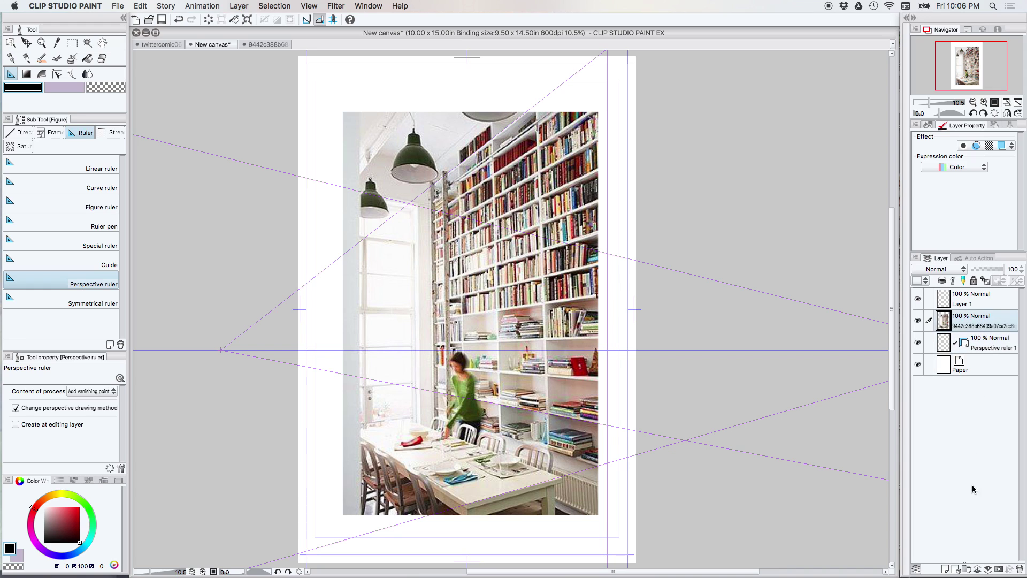
click(945, 569)
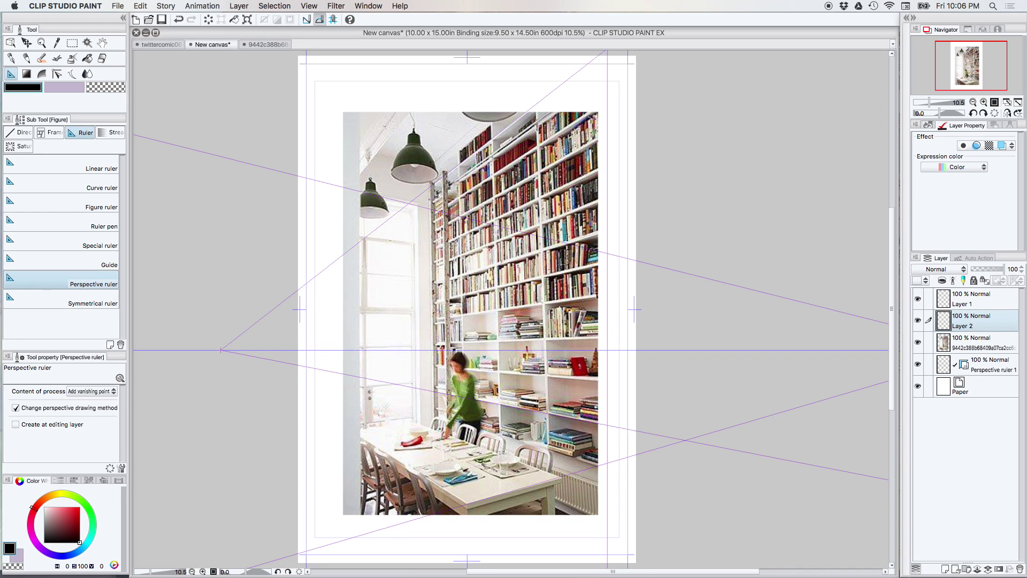
click(28, 59)
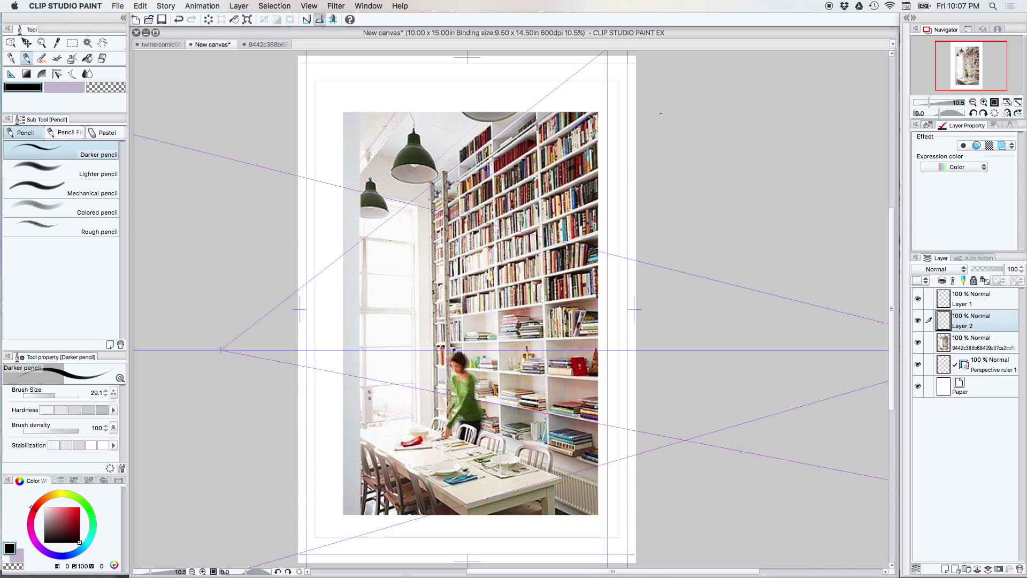
click(968, 345)
drag(1004, 270, 990, 273)
click(985, 321)
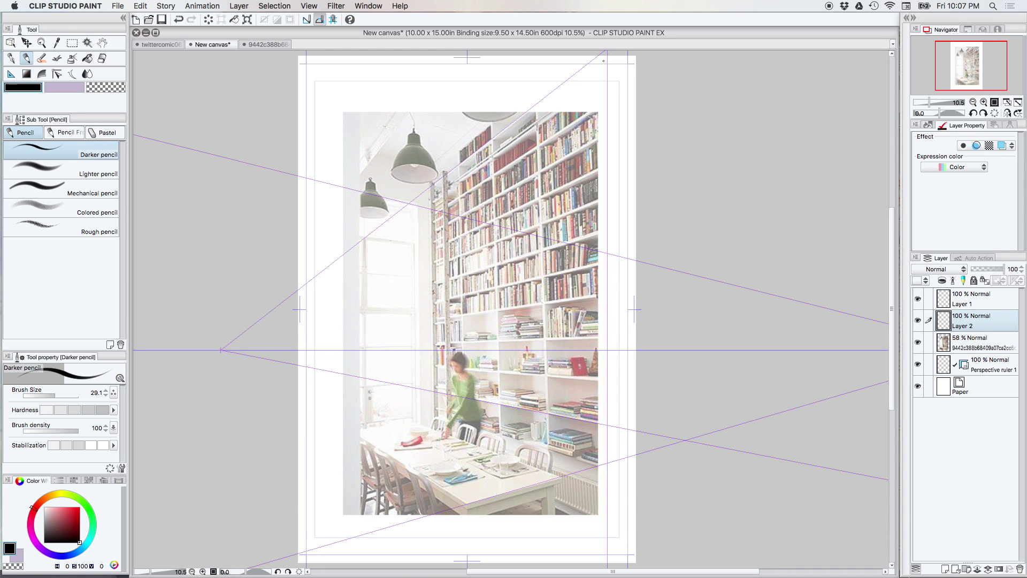
Ink the top shelf edges along the perspective guides, redrawing the first stroke longer.
drag(543, 150, 591, 121)
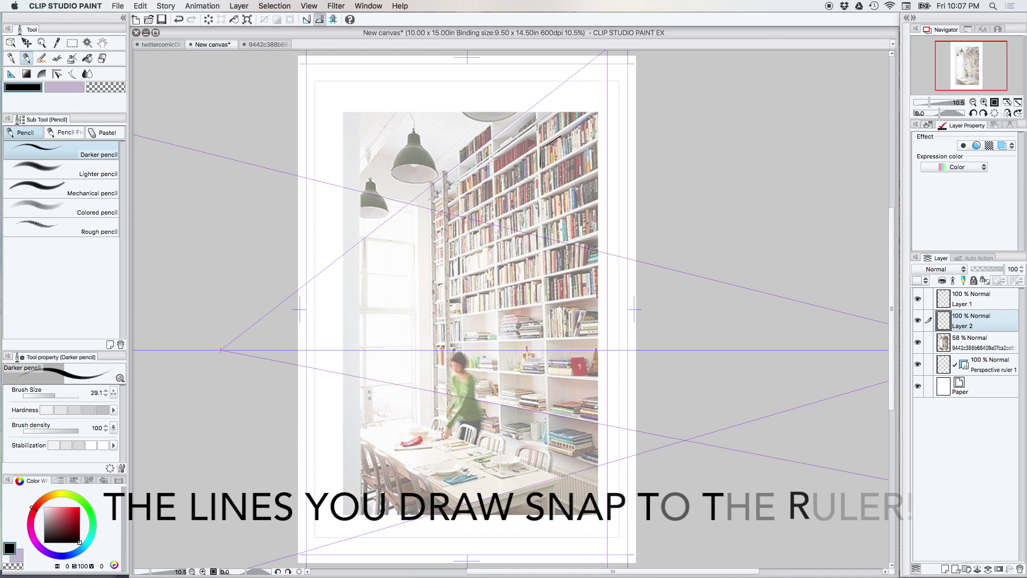
key(super+z)
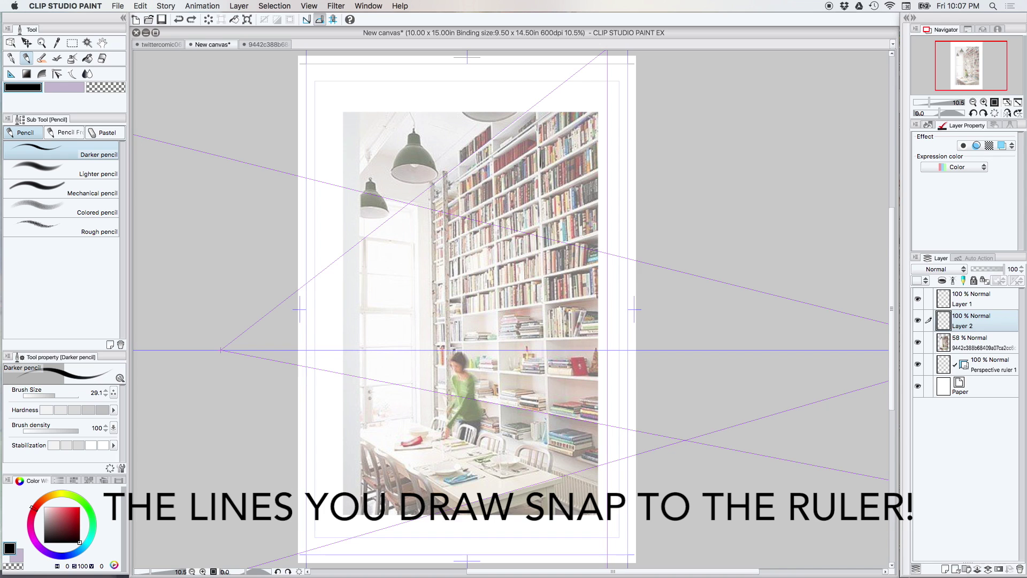
drag(540, 146, 600, 111)
drag(542, 170, 600, 139)
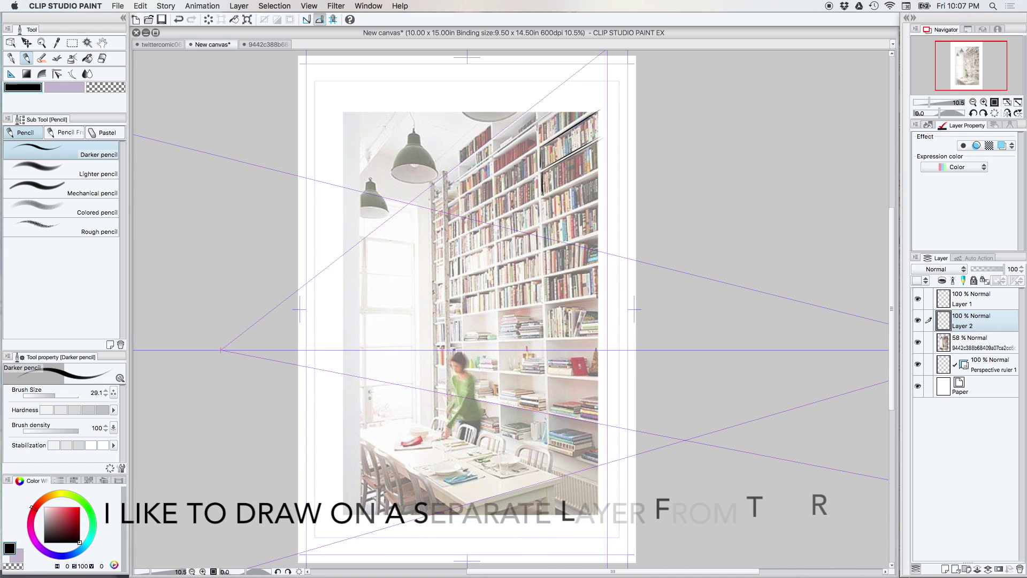
mouse_move(601, 164)
mouse_down()
mouse_move(542, 194)
mouse_move(543, 221)
mouse_move(618, 191)
mouse_up()
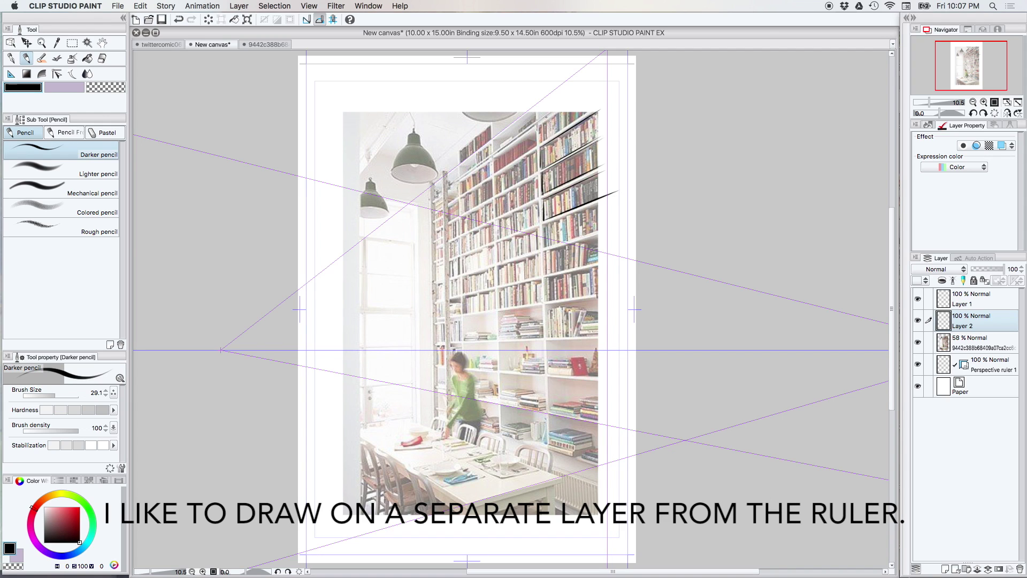
Ink the shelf box's top and side edges, then hide the photo to check the lines.
mouse_move(535, 128)
mouse_down()
mouse_move(535, 144)
mouse_move(493, 172)
mouse_up()
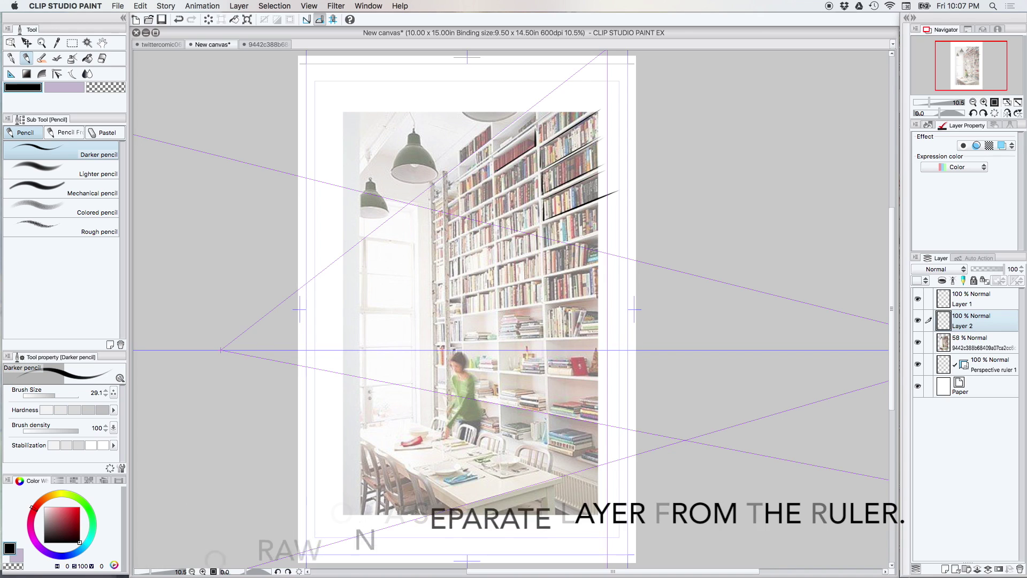
mouse_move(535, 128)
mouse_down()
mouse_move(492, 155)
mouse_move(537, 125)
mouse_move(536, 111)
mouse_move(539, 121)
mouse_move(567, 104)
mouse_move(538, 124)
mouse_move(563, 107)
mouse_up()
drag(539, 143, 589, 111)
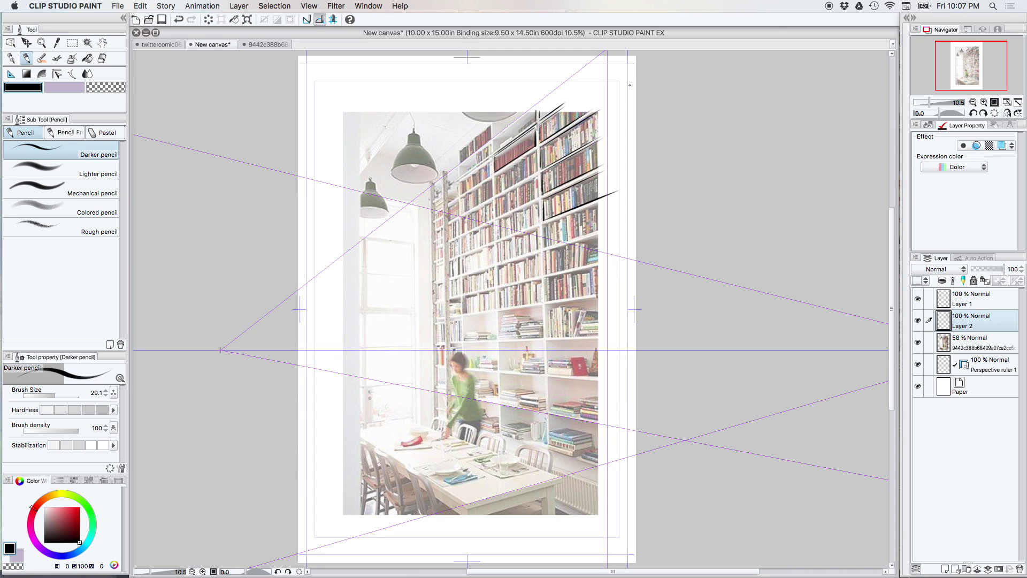
drag(493, 175, 536, 147)
mouse_move(496, 195)
mouse_down()
mouse_move(538, 194)
mouse_move(538, 206)
mouse_move(537, 197)
mouse_move(496, 216)
mouse_up()
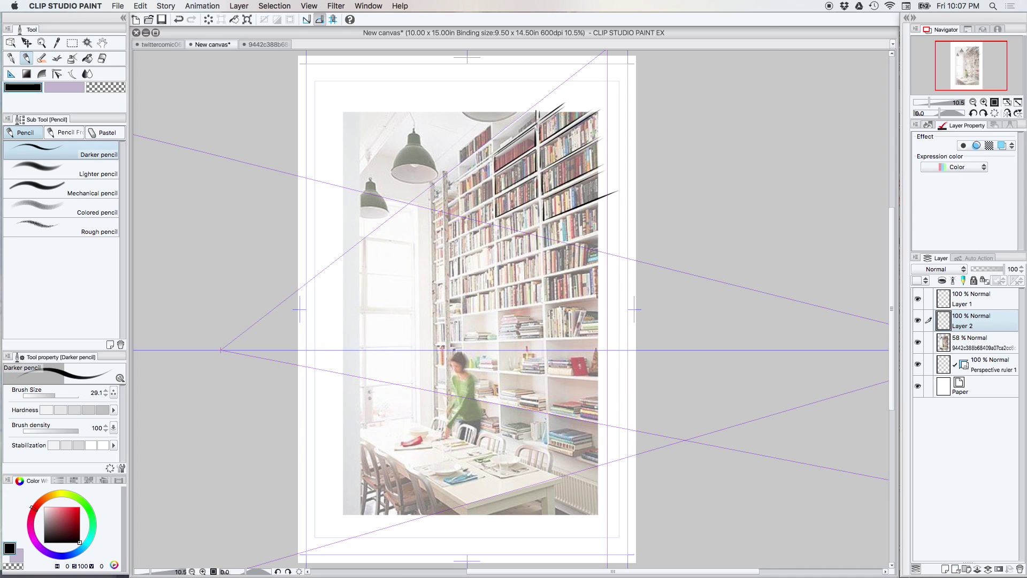
click(918, 342)
With the photo shown again, ink the table's front edge and its two front legs.
click(918, 343)
click(919, 345)
click(923, 347)
mouse_move(363, 430)
mouse_down()
mouse_move(417, 423)
mouse_move(541, 478)
mouse_move(562, 478)
mouse_move(466, 507)
mouse_move(562, 478)
mouse_move(557, 524)
mouse_up()
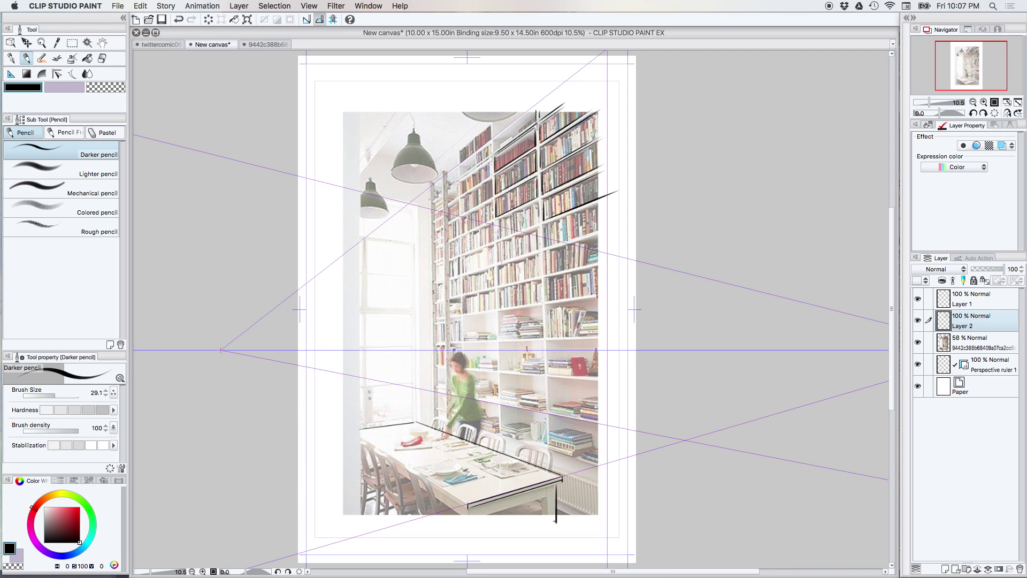
mouse_move(548, 489)
mouse_down()
mouse_move(547, 525)
mouse_move(469, 517)
mouse_move(439, 497)
mouse_up()
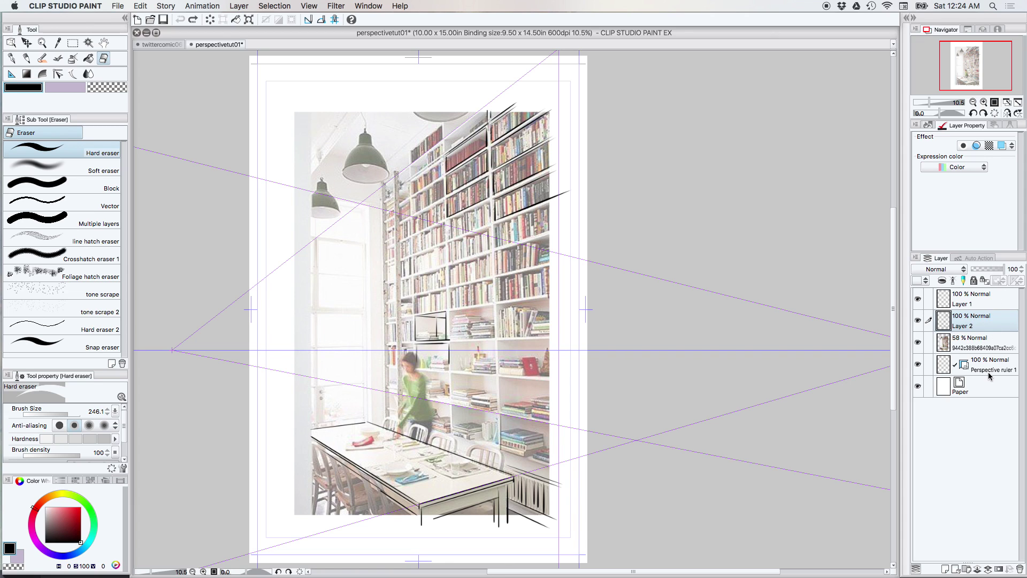
Toggle Layer 2's visibility off and on to compare the ink lines with the photo.
click(918, 321)
click(918, 321)
click(918, 321)
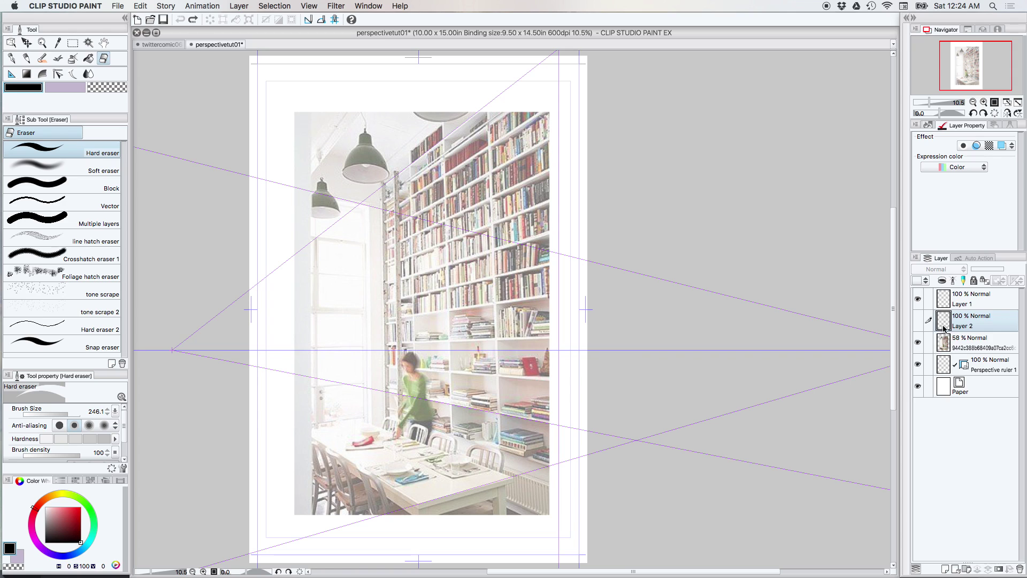
click(918, 320)
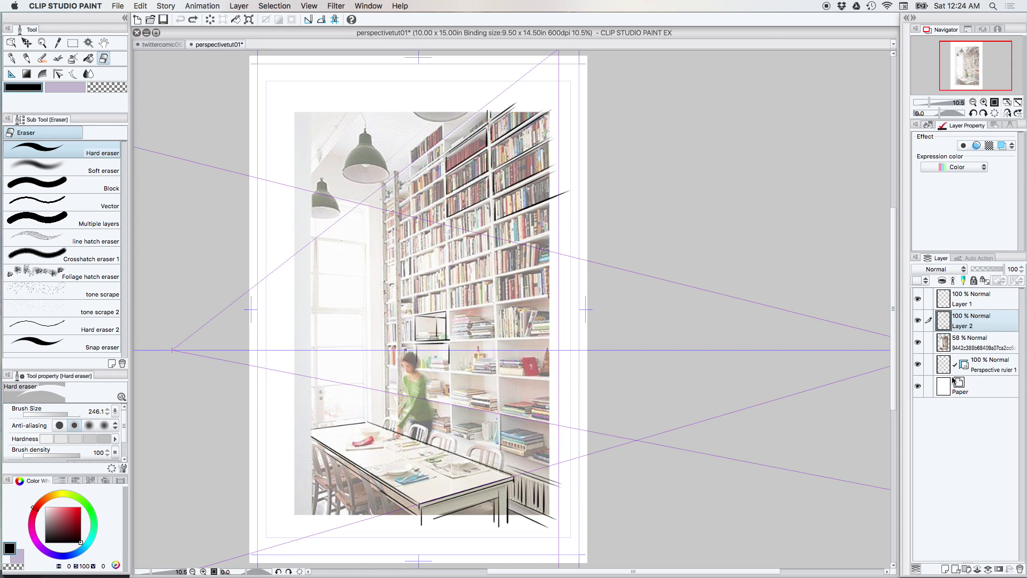
Turn off the Perspective ruler 1 layer so its guide lines disappear.
click(918, 365)
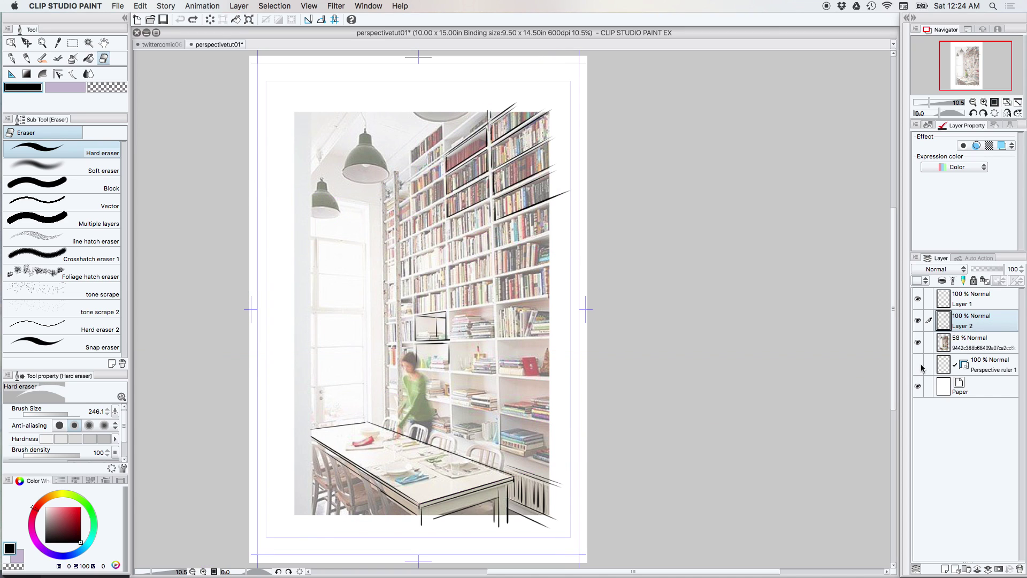
click(918, 364)
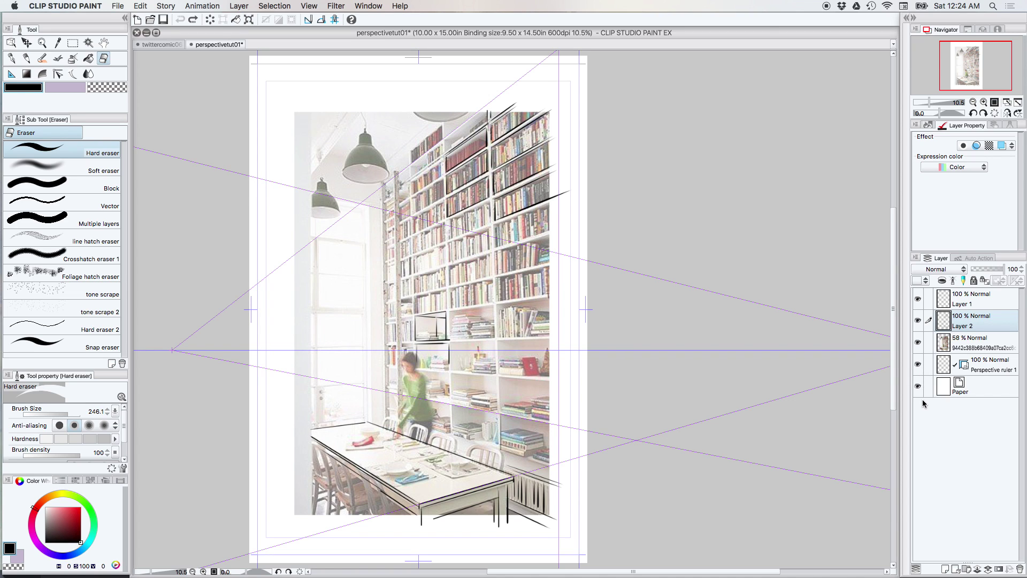
click(918, 364)
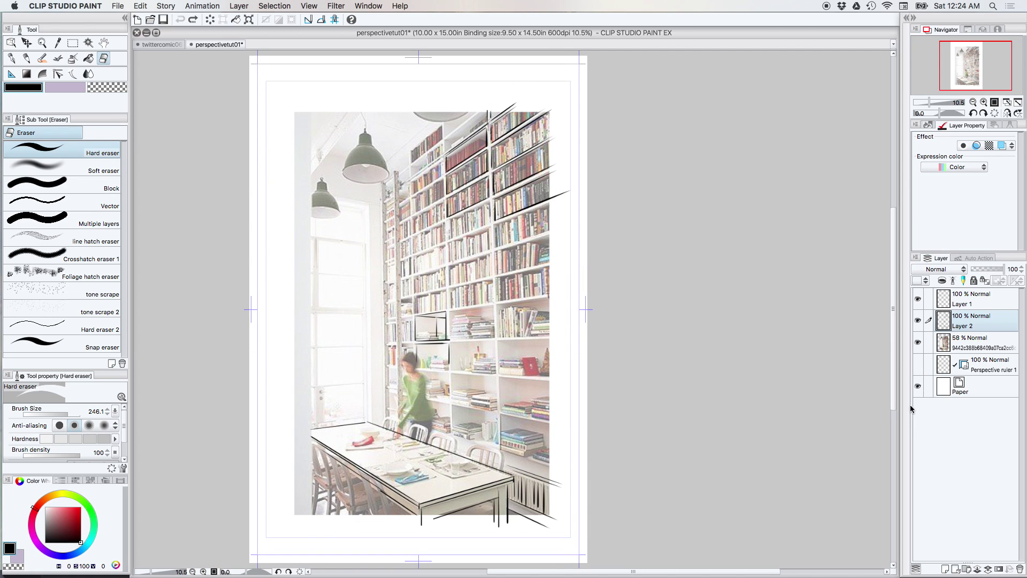
click(918, 364)
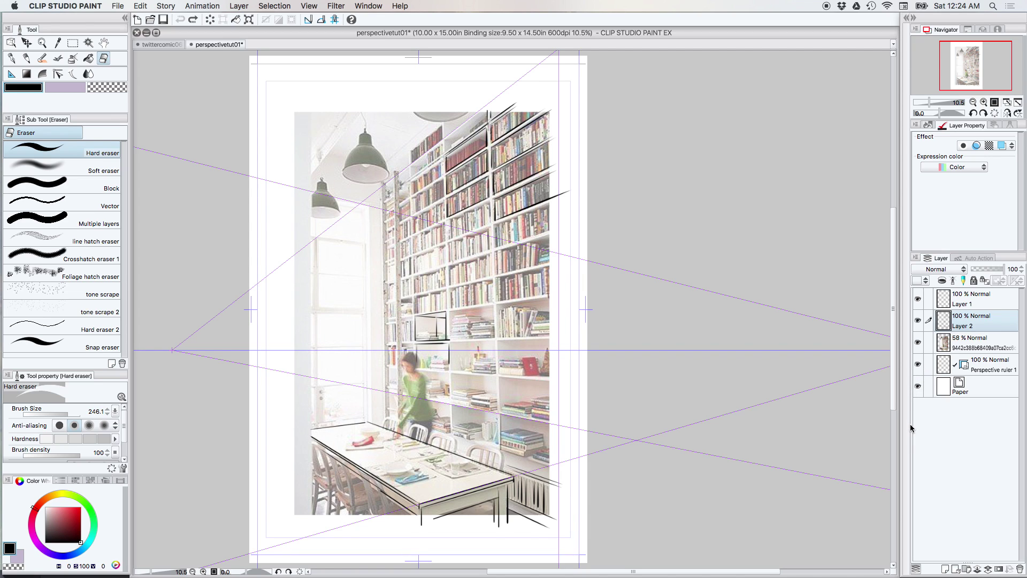
click(918, 365)
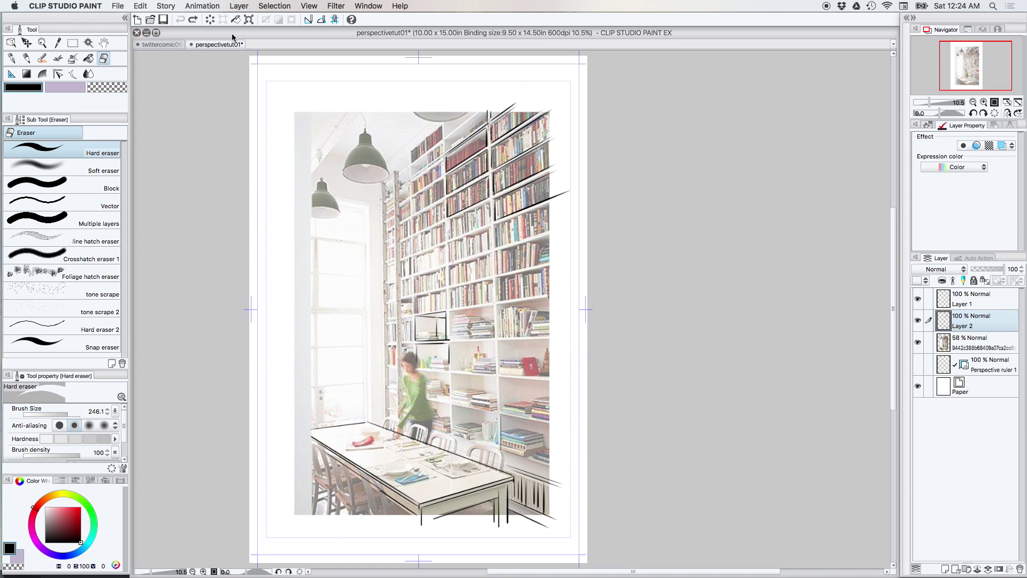
Zoom in and freehand the woman's jaw and side, then show the ruler and zoom out to 12.5%.
click(48, 45)
click(415, 384)
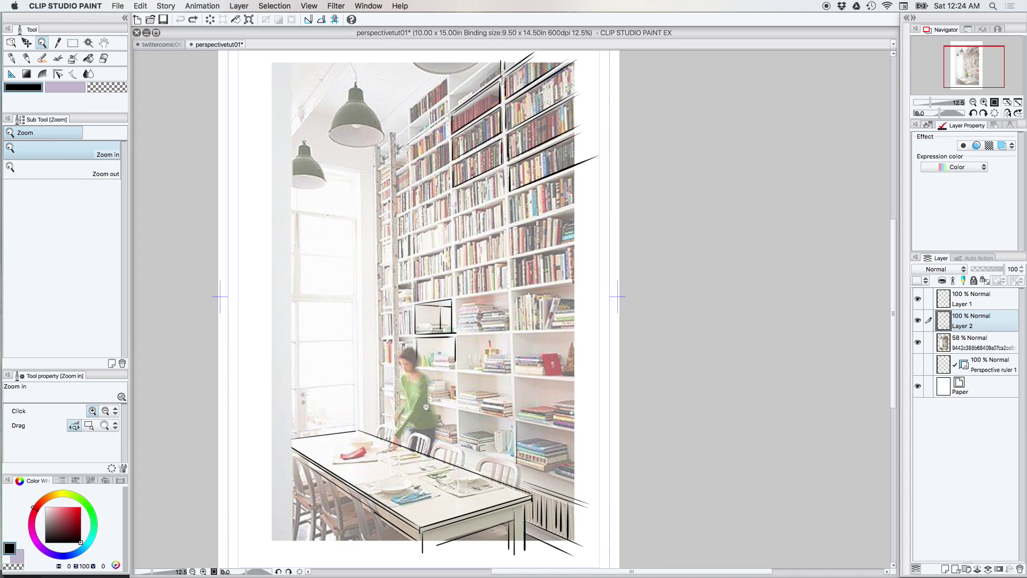
click(426, 408)
click(26, 58)
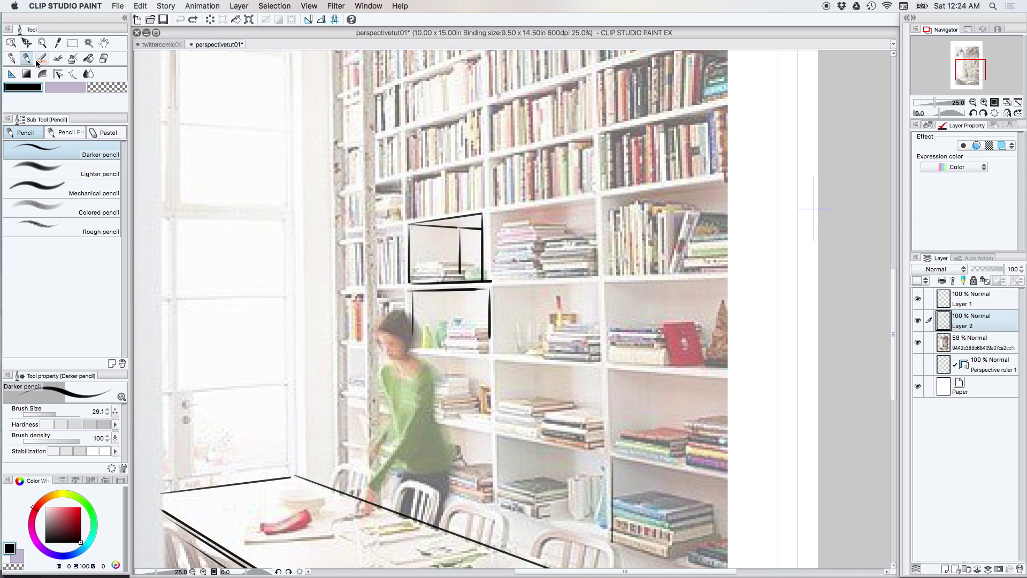
mouse_move(378, 336)
mouse_down()
mouse_move(400, 358)
mouse_move(410, 332)
mouse_move(414, 342)
mouse_move(415, 324)
mouse_move(396, 301)
mouse_move(395, 350)
mouse_move(383, 345)
mouse_move(398, 340)
mouse_move(394, 353)
mouse_move(386, 348)
mouse_move(401, 380)
mouse_move(392, 356)
mouse_move(411, 335)
mouse_move(384, 318)
mouse_move(379, 343)
mouse_move(400, 310)
mouse_move(416, 325)
mouse_move(395, 314)
mouse_move(395, 332)
mouse_move(414, 329)
mouse_move(413, 356)
mouse_move(395, 368)
mouse_move(417, 358)
mouse_move(405, 381)
mouse_move(419, 362)
mouse_move(429, 370)
mouse_move(423, 380)
mouse_move(408, 378)
mouse_move(425, 370)
mouse_move(393, 365)
mouse_move(382, 374)
mouse_move(398, 433)
mouse_up()
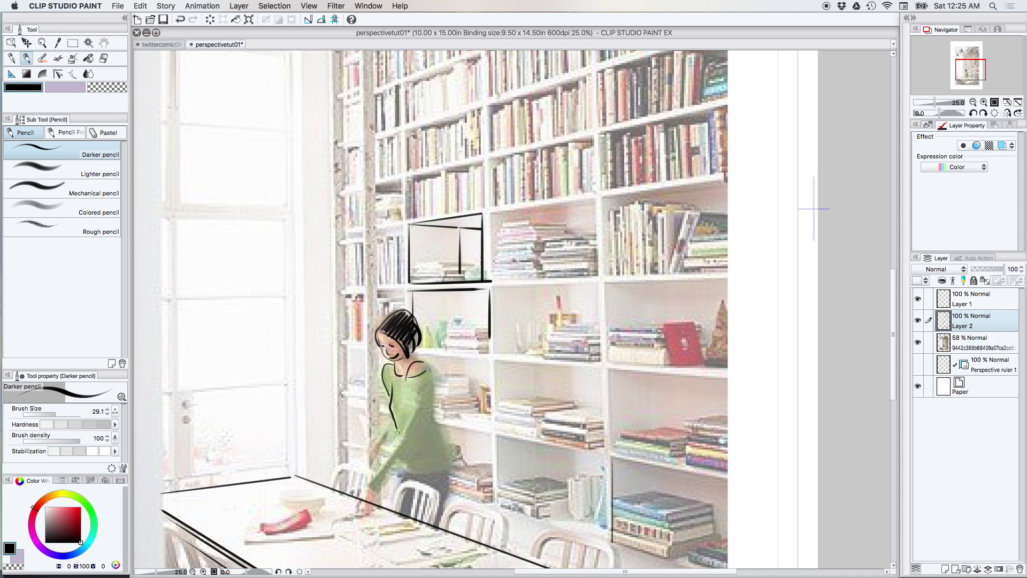
drag(432, 374, 449, 459)
click(918, 364)
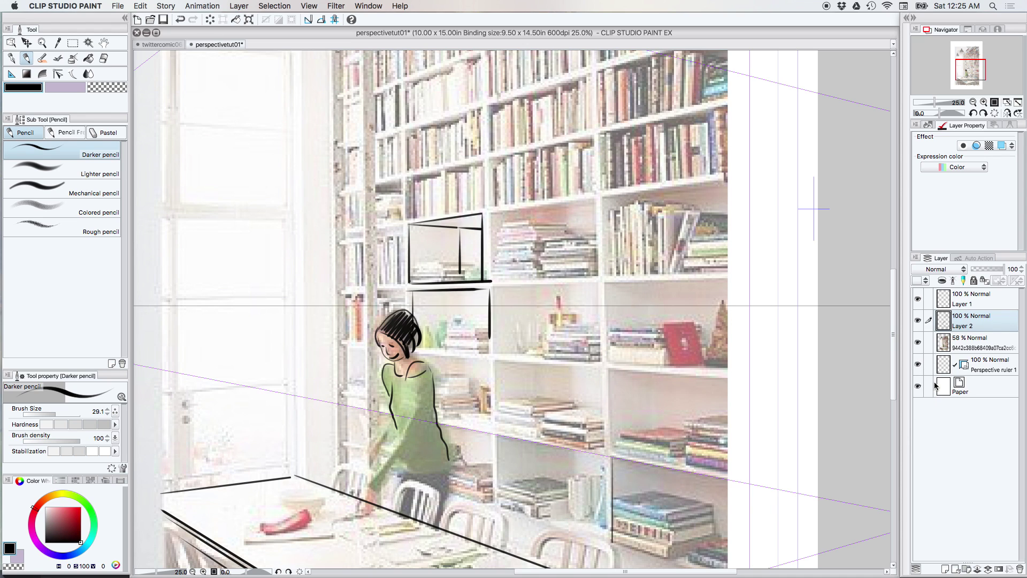
key(super+minus)
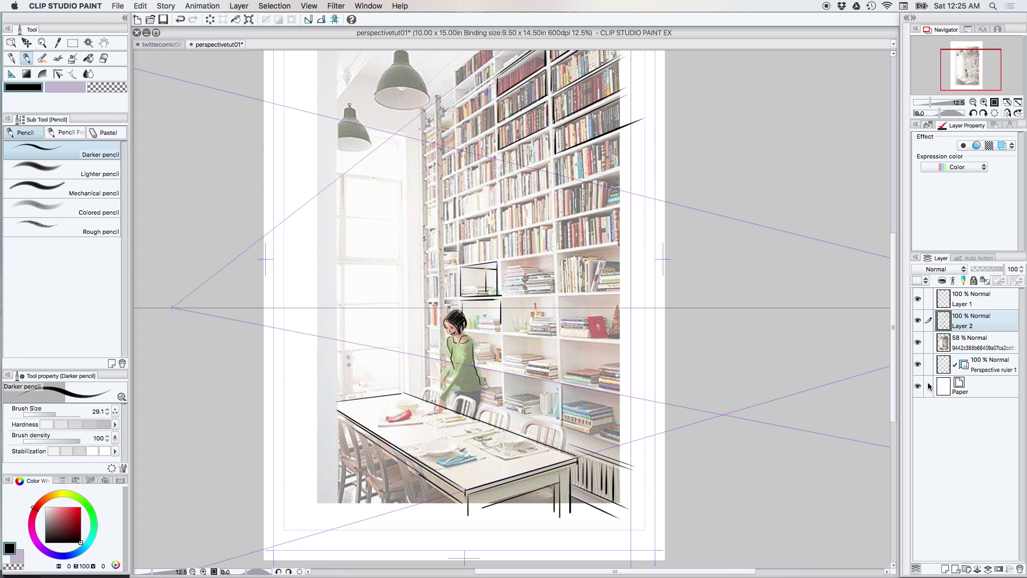
click(103, 42)
drag(708, 326, 635, 399)
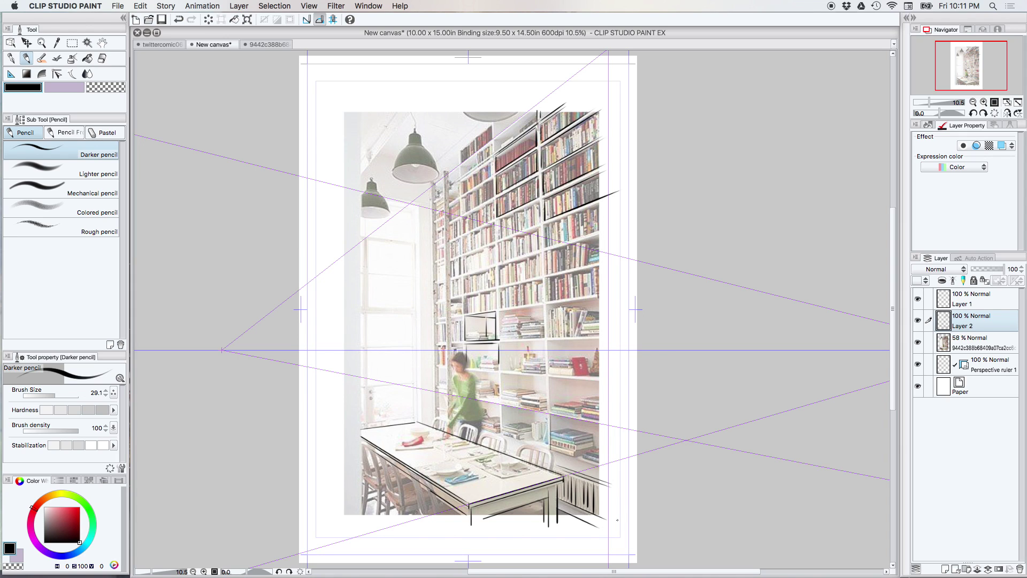
click(102, 43)
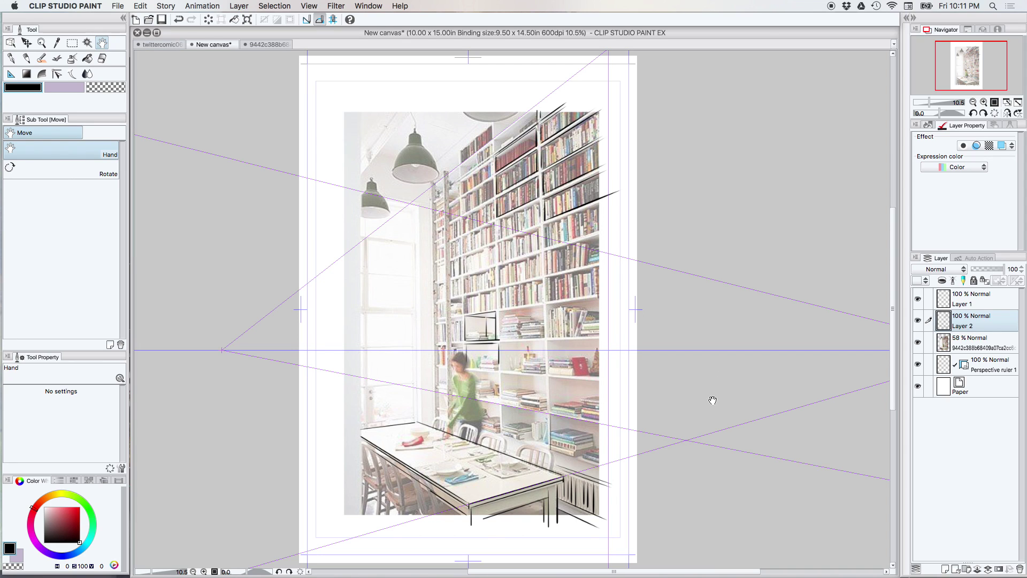
click(11, 74)
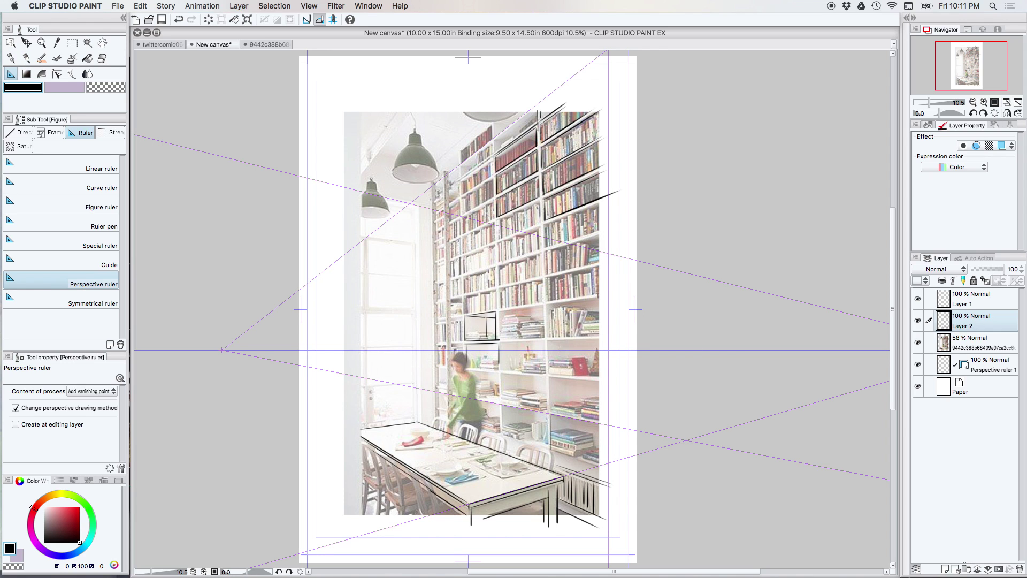
click(102, 43)
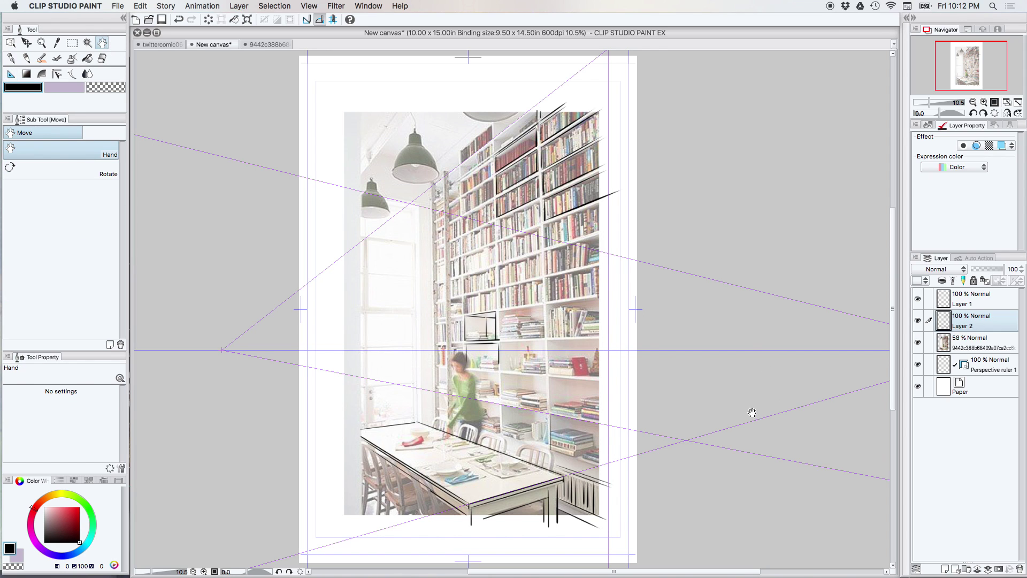
drag(743, 401, 682, 382)
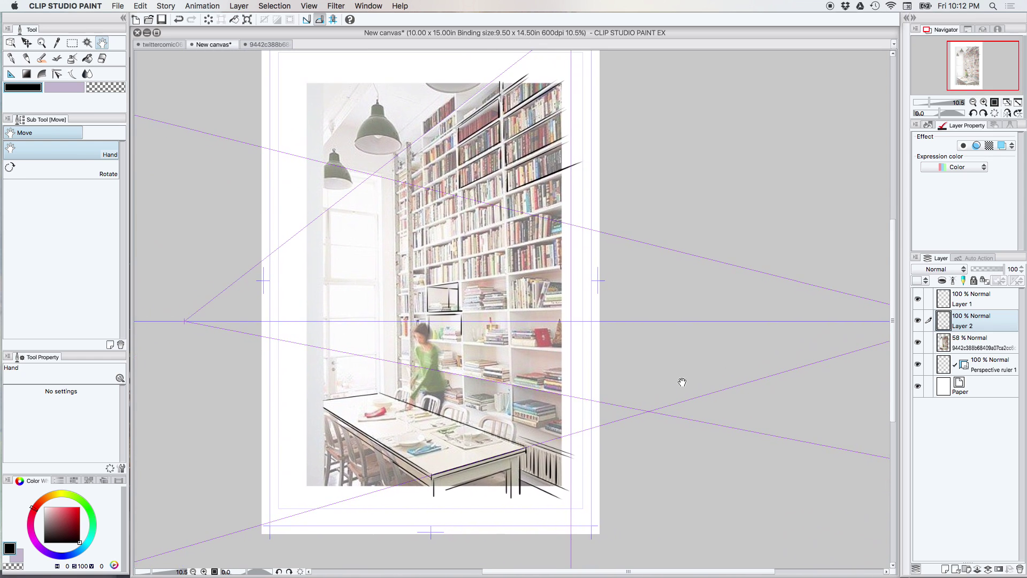